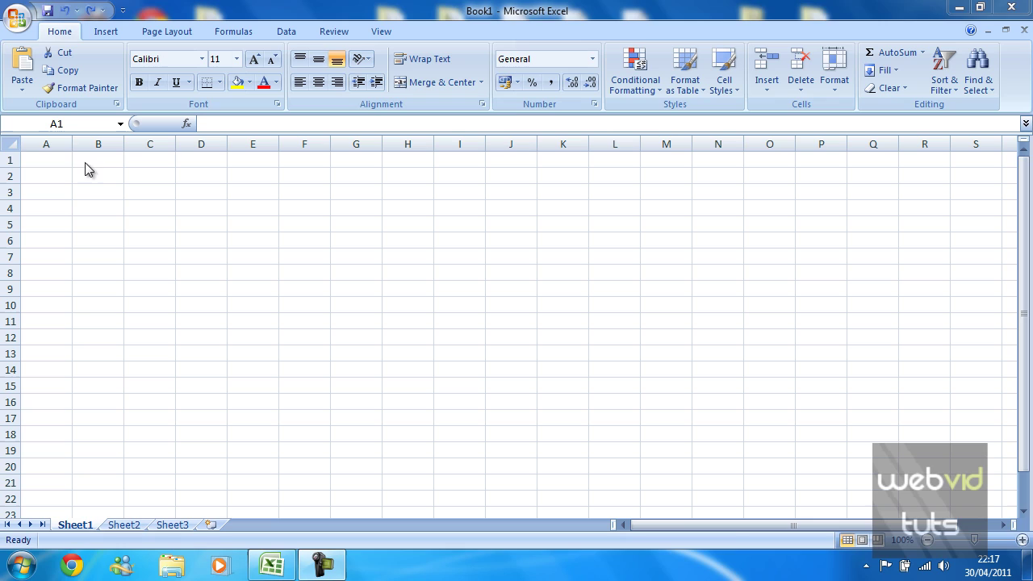
Examine the number formats available for cell A1
{"action": "left_click", "coordinate": [52, 161]}
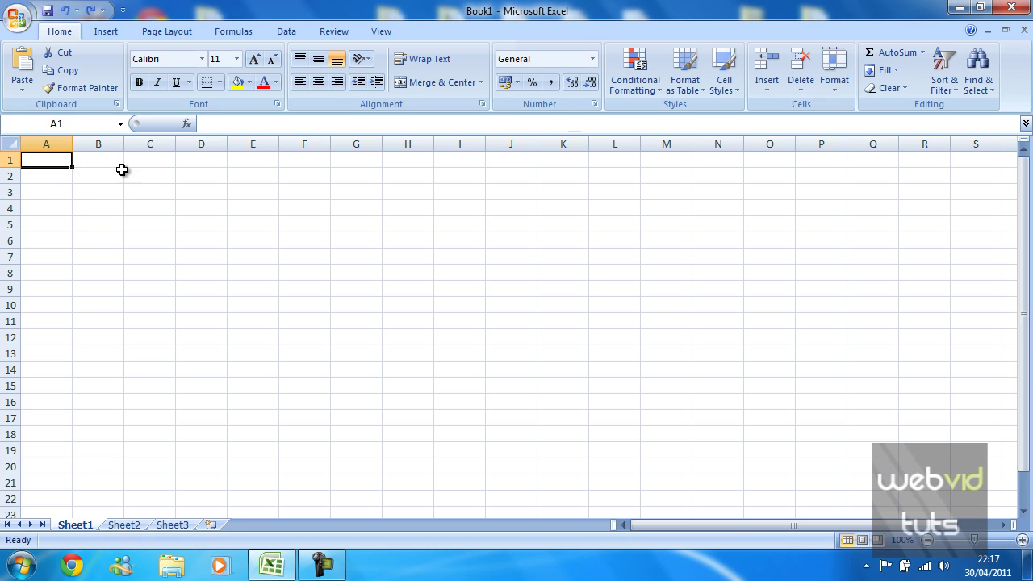
{"action": "left_click", "coordinate": [591, 58]}
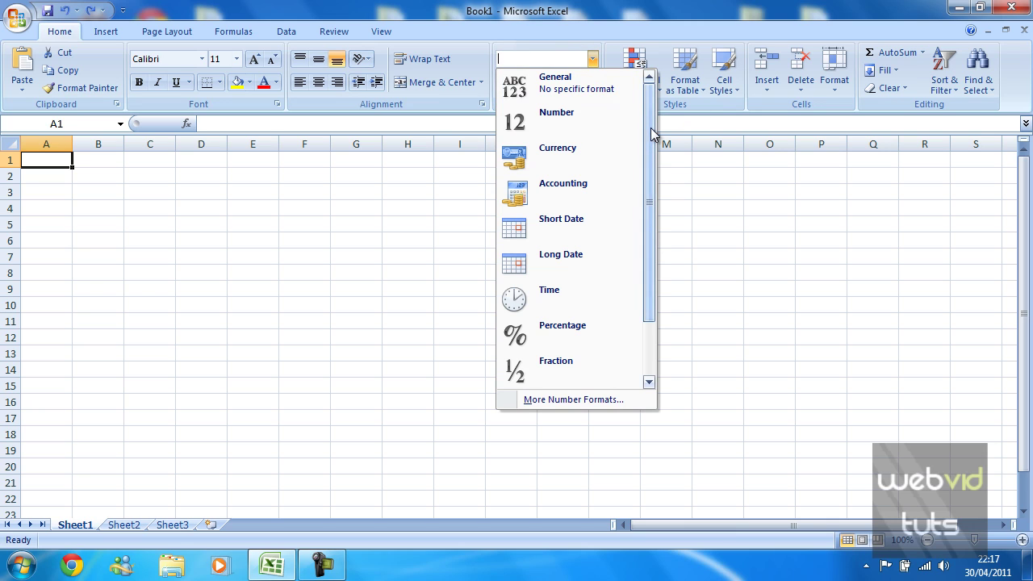
{"action": "mouse_move", "coordinate": [650, 128]}
{"action": "left_mouse_down"}
{"action": "mouse_move", "coordinate": [636, 194]}
{"action": "mouse_move", "coordinate": [643, 109]}
{"action": "left_mouse_up"}
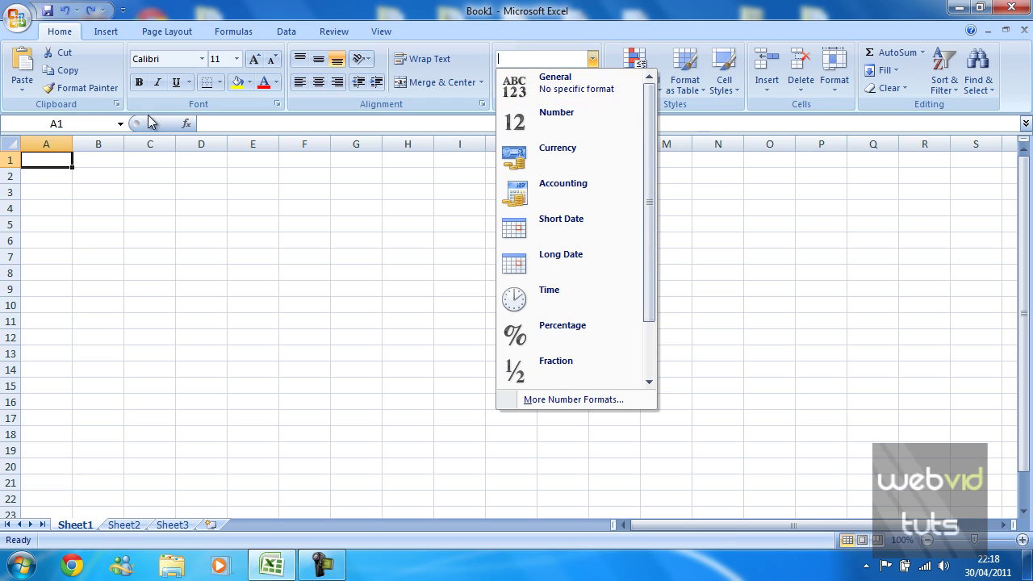
{"action": "left_click", "coordinate": [36, 170]}
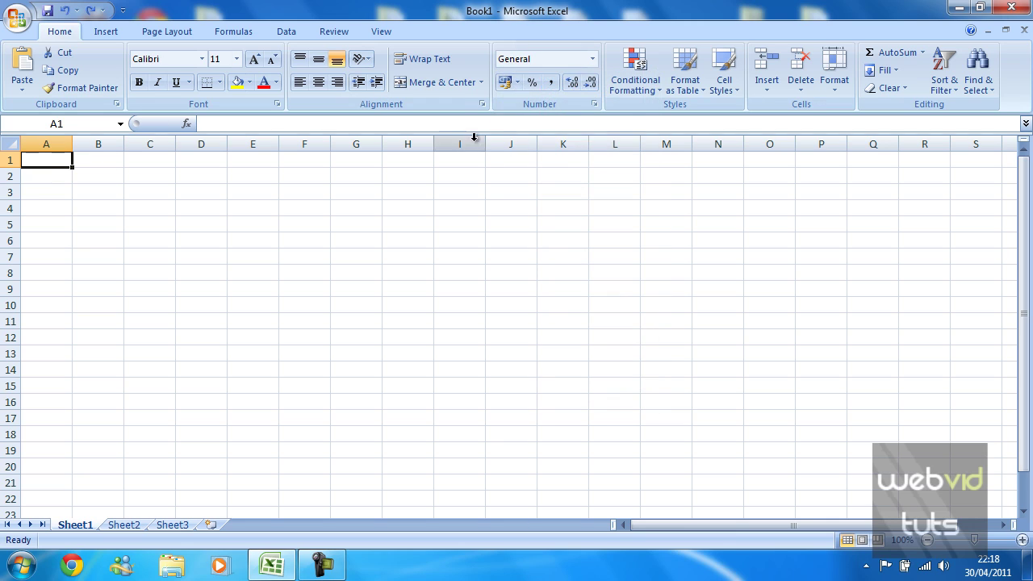
{"action": "left_click", "coordinate": [592, 59]}
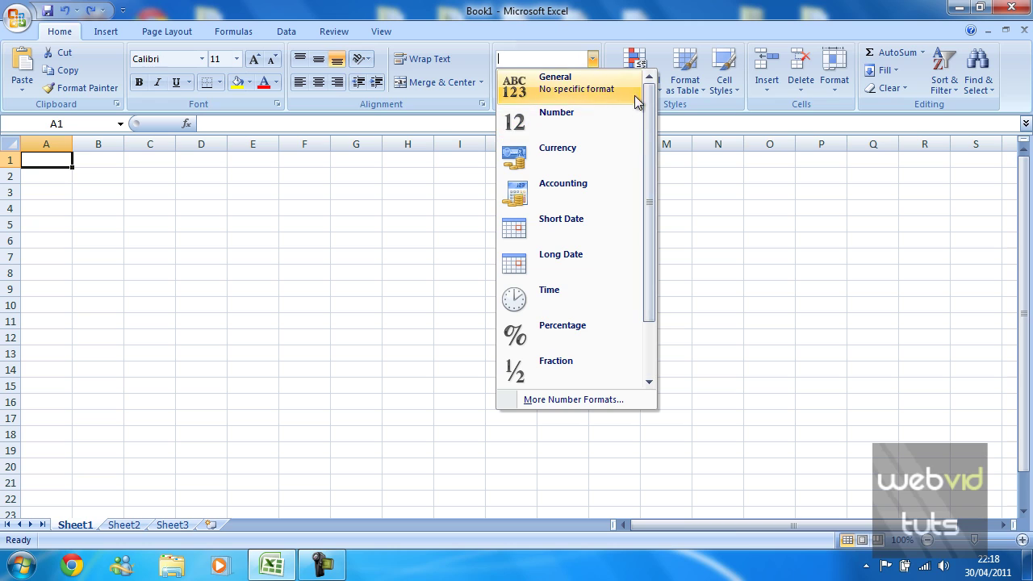
{"action": "left_click", "coordinate": [58, 159]}
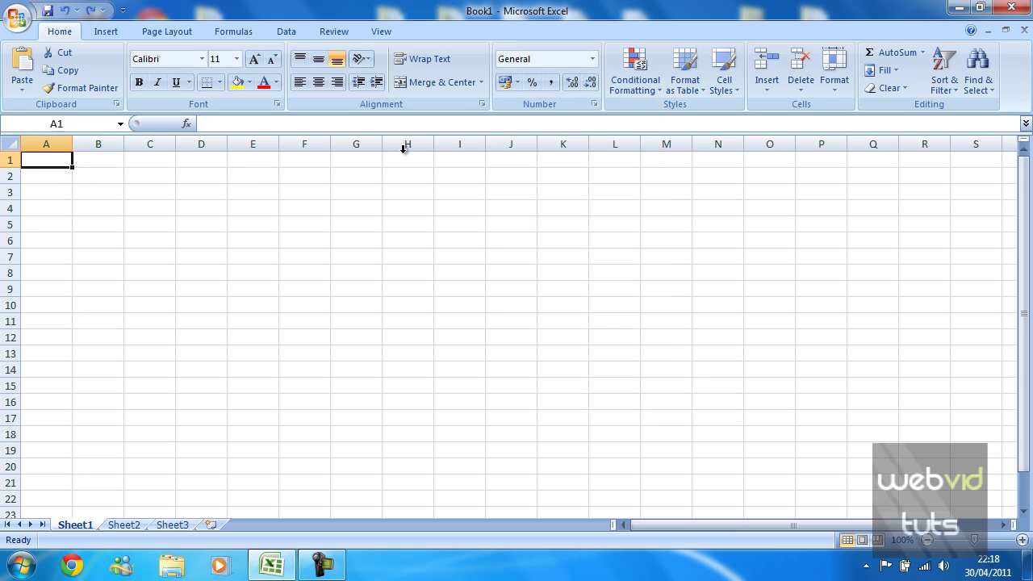
{"action": "left_click", "coordinate": [593, 59]}
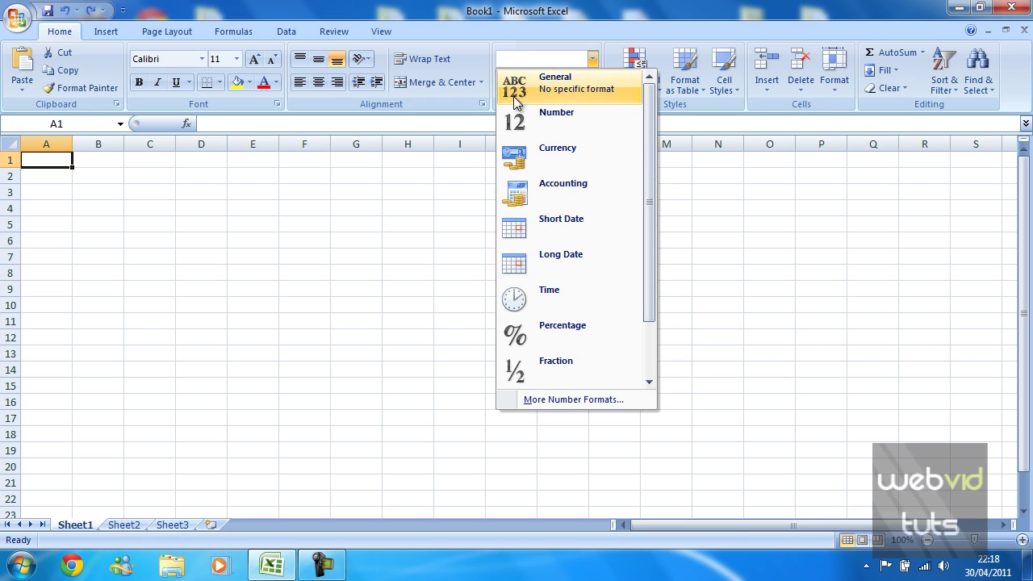
{"action": "left_click", "coordinate": [60, 163]}
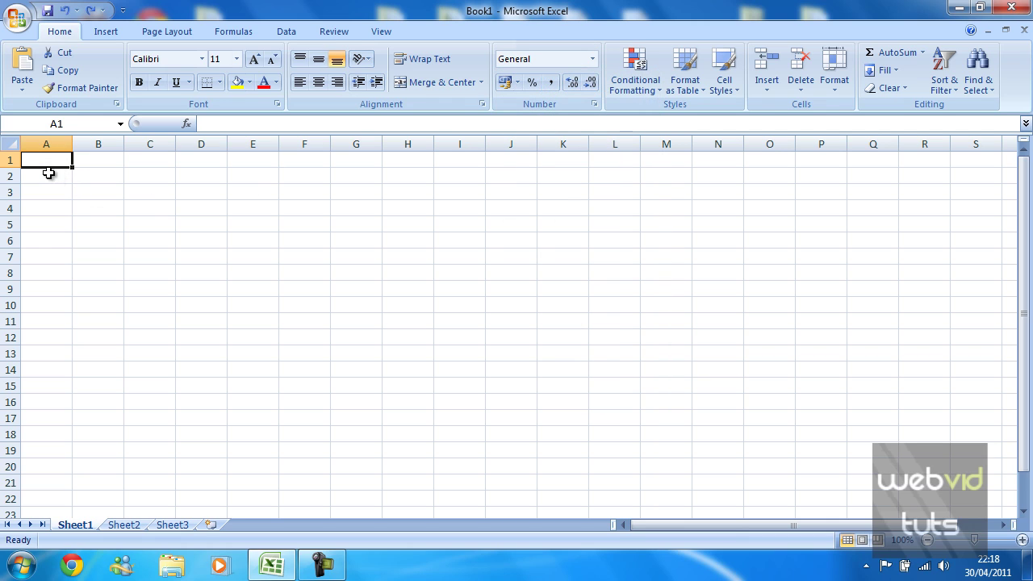
Enter 12 in cell A1 and set the cell's number format to General
{"action": "type", "text": "12"}
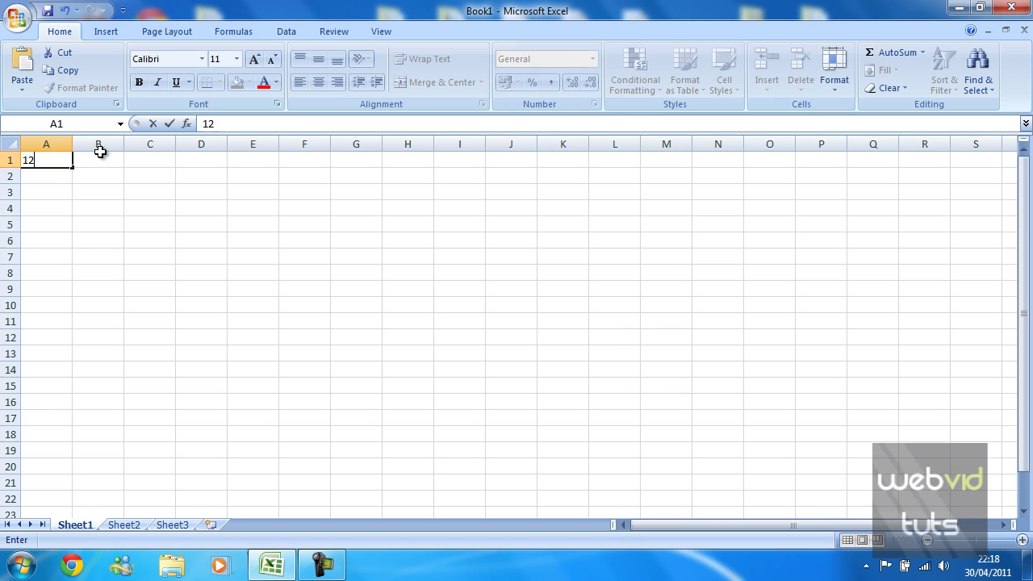
{"action": "key", "text": "Return"}
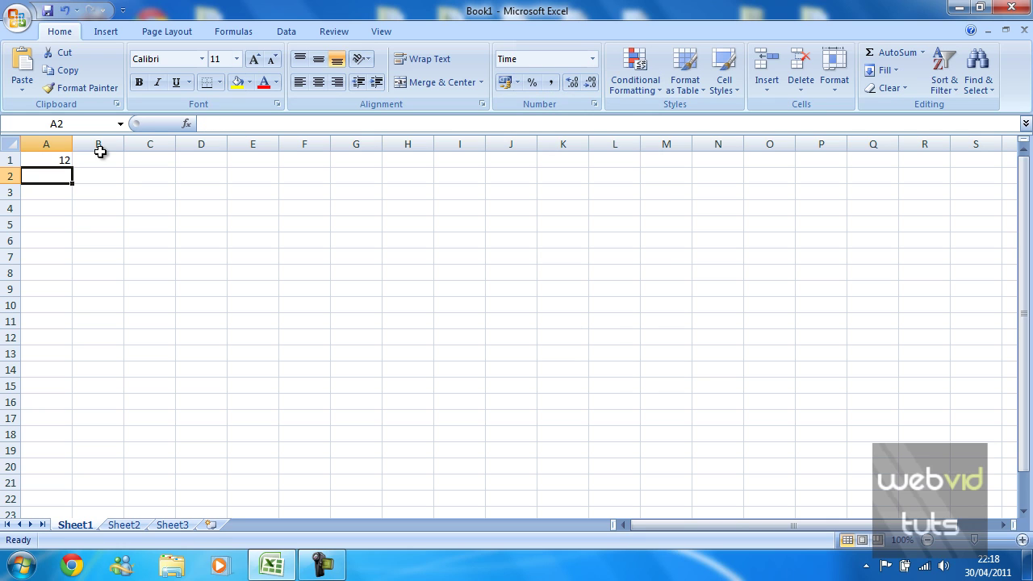
{"action": "left_click", "coordinate": [66, 159]}
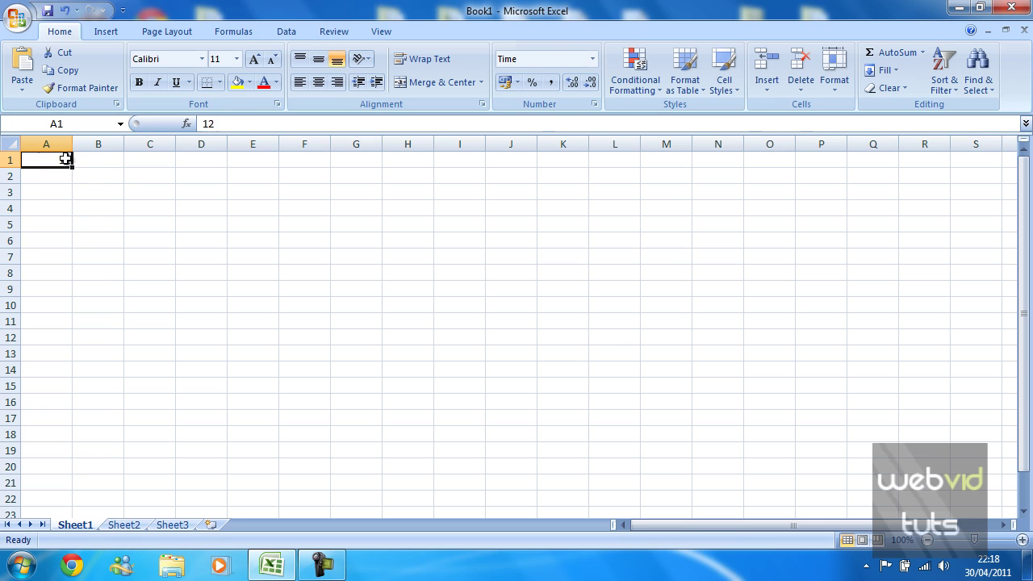
{"action": "left_click", "coordinate": [592, 59]}
{"action": "left_click", "coordinate": [543, 78]}
Enter "text" in cell A2 and set the cell's number format to General
{"action": "left_click", "coordinate": [63, 178]}
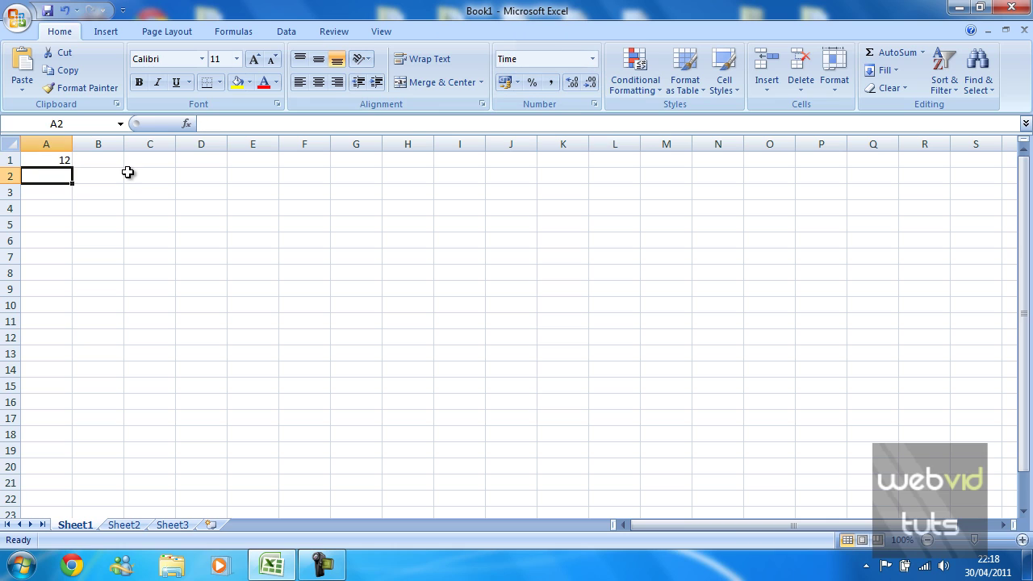
{"action": "type", "text": "text"}
{"action": "key", "text": "Return"}
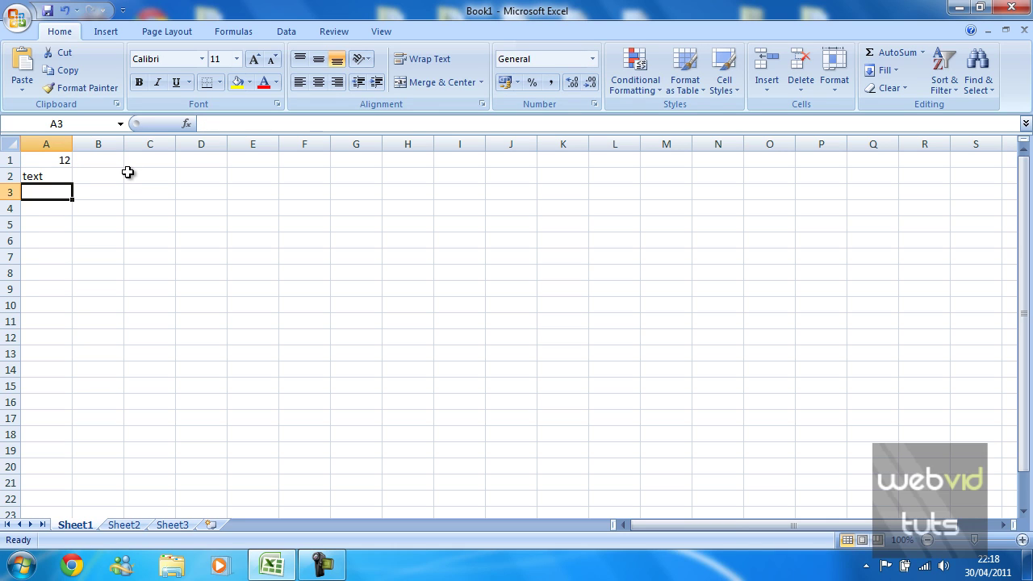
{"action": "left_click", "coordinate": [36, 173]}
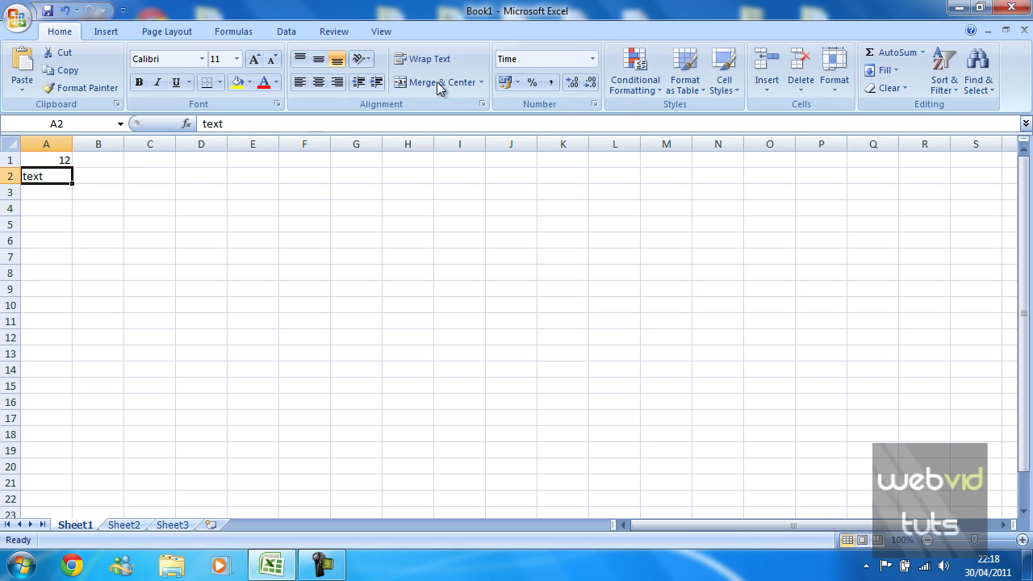
{"action": "left_click", "coordinate": [592, 59]}
{"action": "left_click", "coordinate": [587, 86]}
Clear the contents of cells A1 and A2
{"action": "left_click_drag", "start_coordinate": [53, 176], "coordinate": [52, 165]}
{"action": "key", "text": "Delete"}
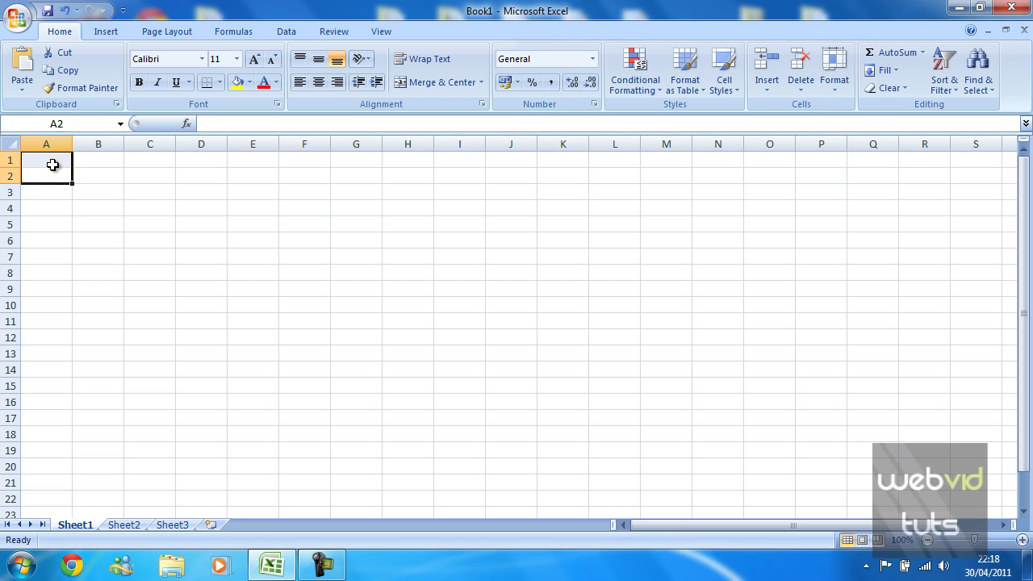
Format cell A1 as Number, enter 100 and remove its decimal places
{"action": "left_click", "coordinate": [52, 165]}
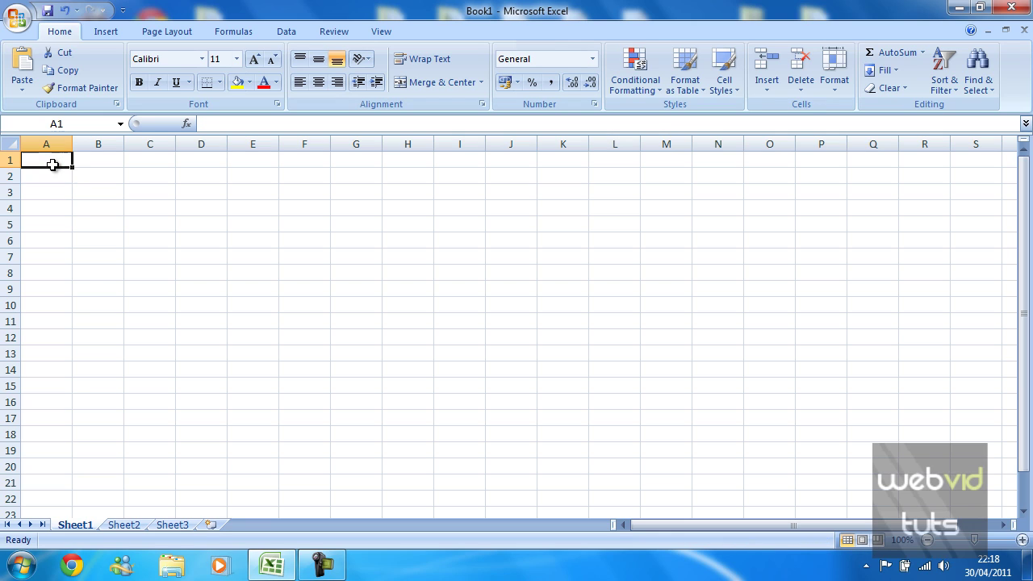
{"action": "left_click", "coordinate": [592, 59]}
{"action": "left_click", "coordinate": [562, 121]}
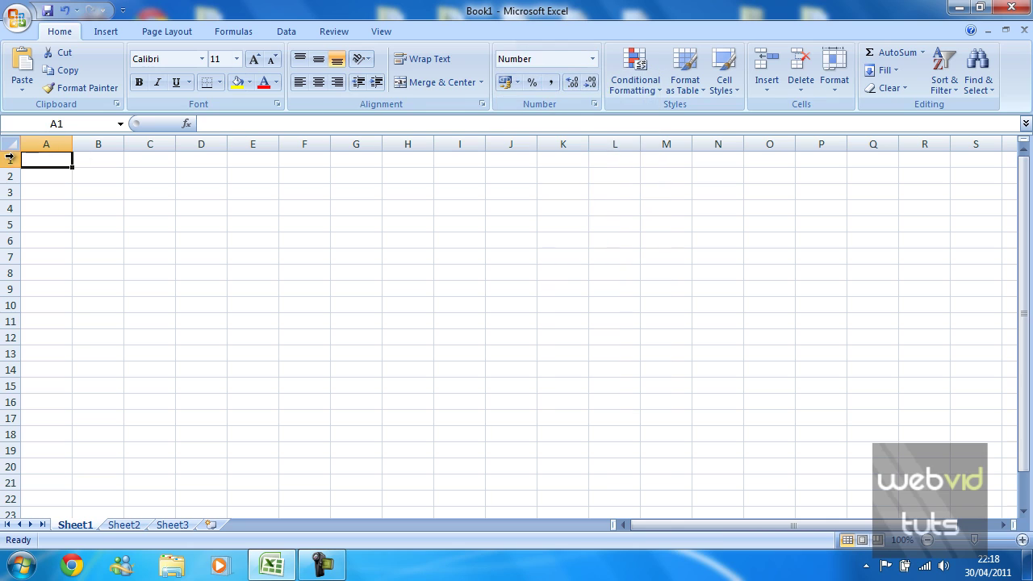
{"action": "type", "text": "100"}
{"action": "key", "text": "Return"}
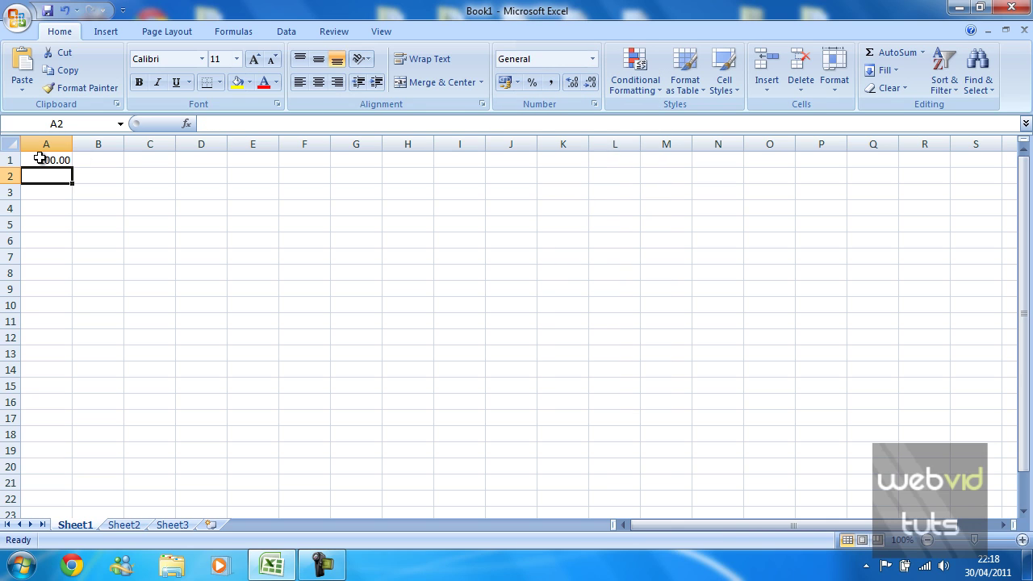
{"action": "left_click", "coordinate": [53, 160]}
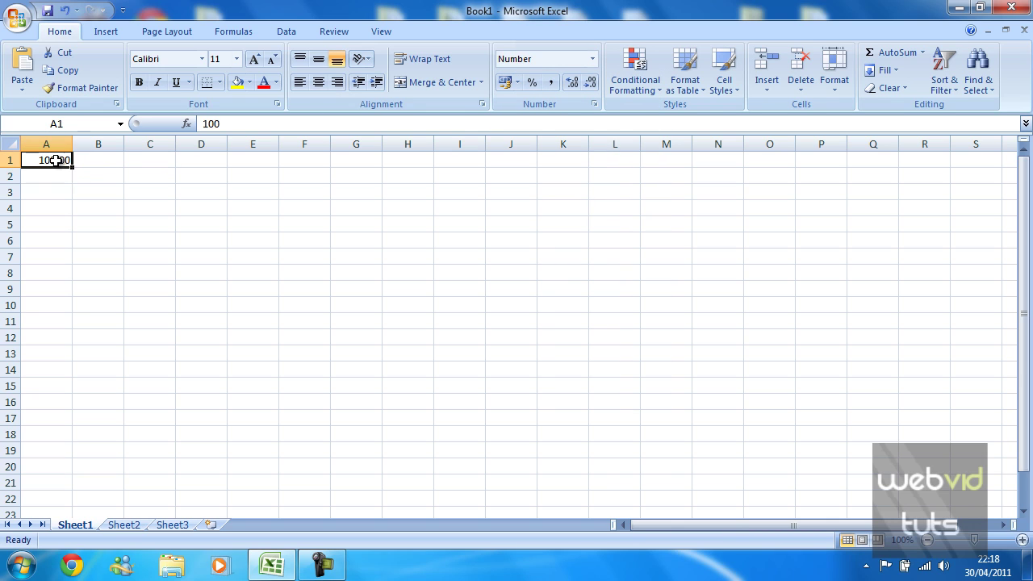
{"action": "left_click", "coordinate": [590, 85]}
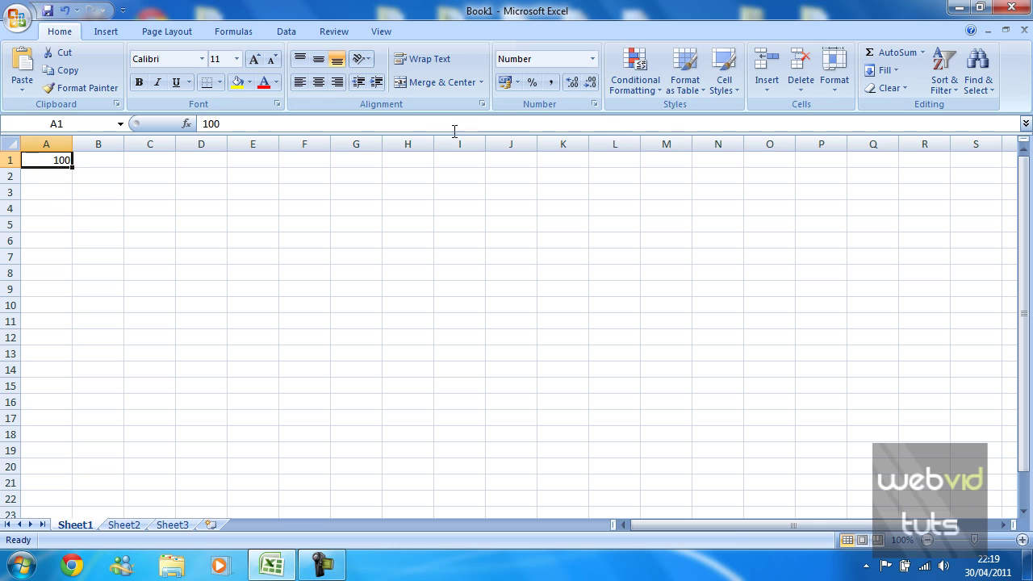
Apply the Euro accounting format to cell A1, and switch it to the English (United States) dollar format
{"action": "left_click", "coordinate": [517, 82]}
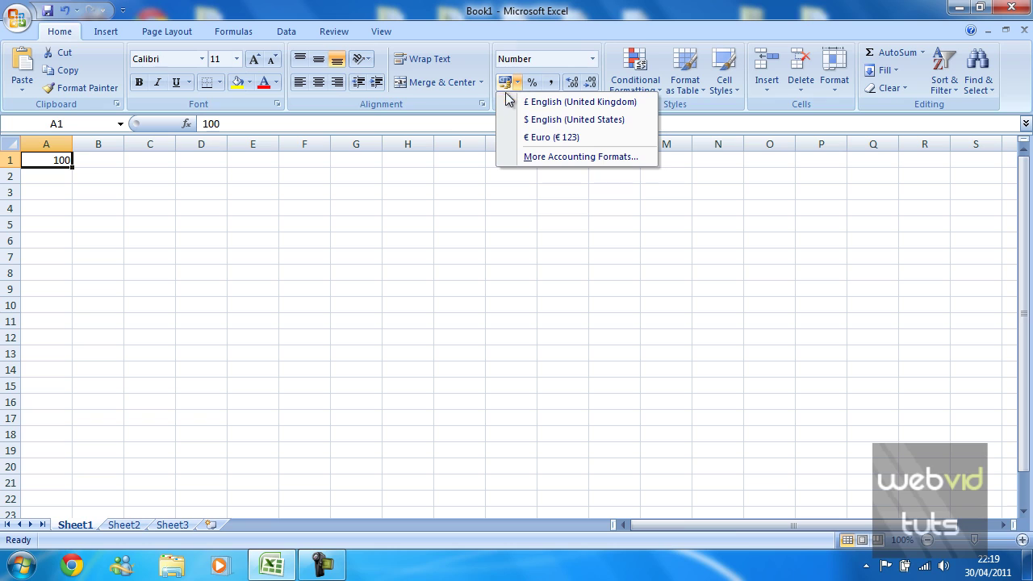
{"action": "left_click", "coordinate": [547, 139]}
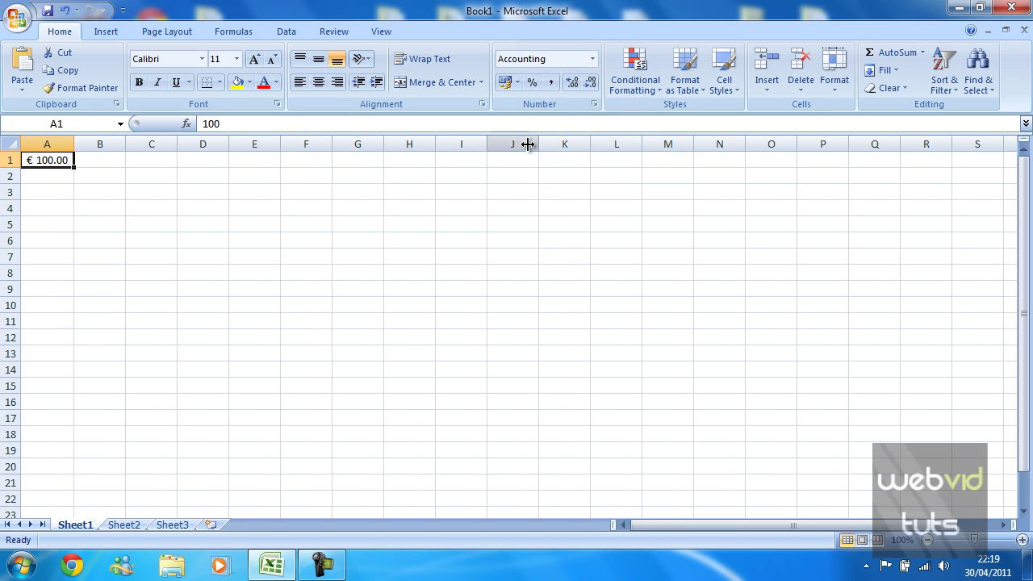
{"action": "left_click", "coordinate": [517, 82]}
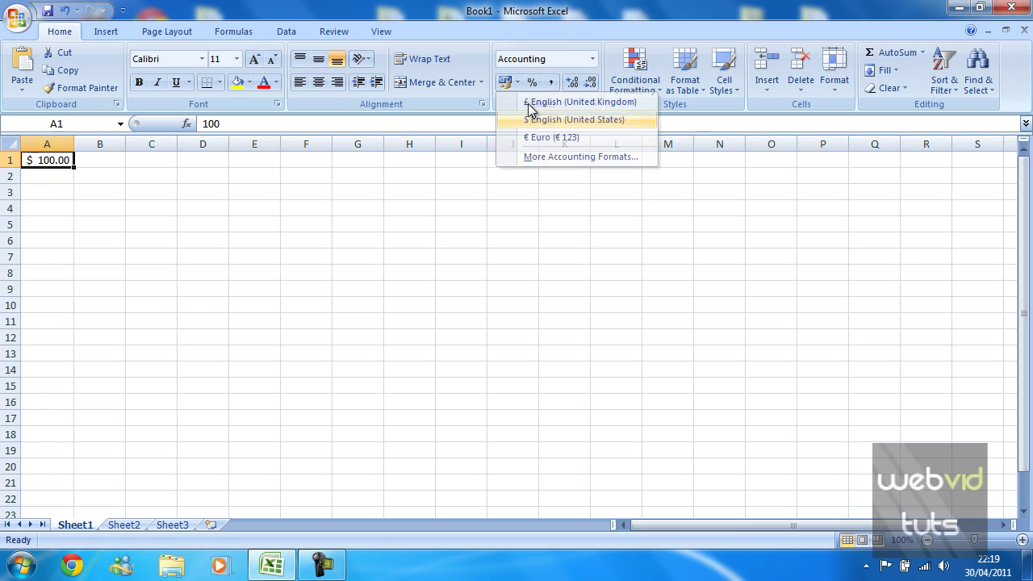
{"action": "left_click", "coordinate": [530, 119]}
Change the accounting format of cell A1 to pounds, English (United Kingdom)
{"action": "left_click", "coordinate": [518, 83]}
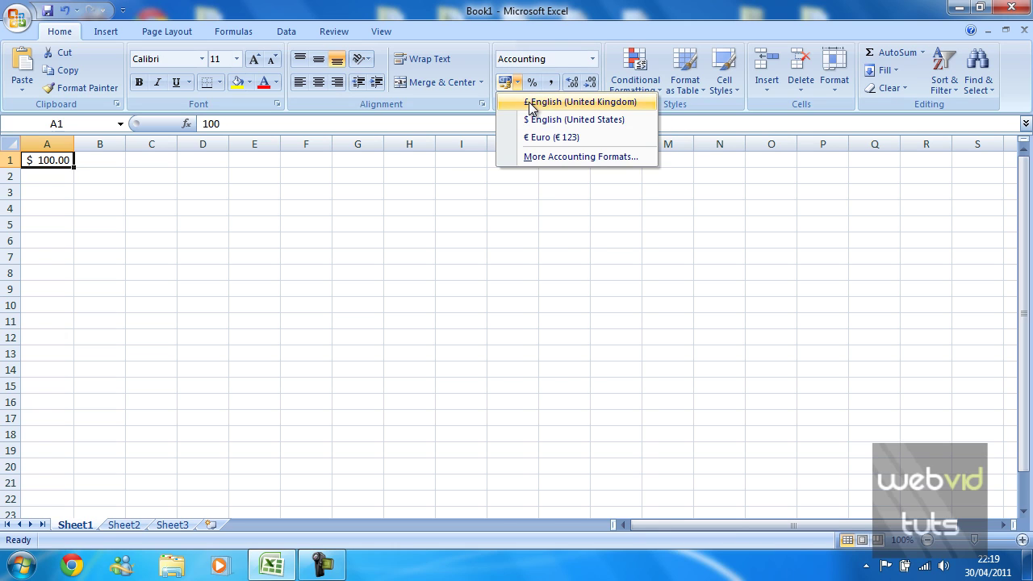
{"action": "left_click", "coordinate": [529, 101]}
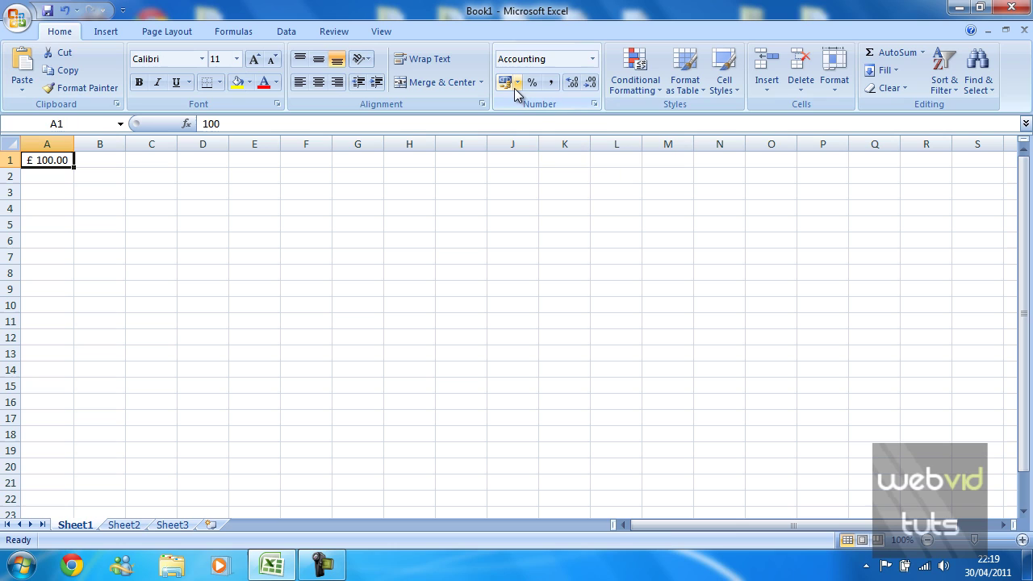
{"action": "left_click", "coordinate": [517, 83]}
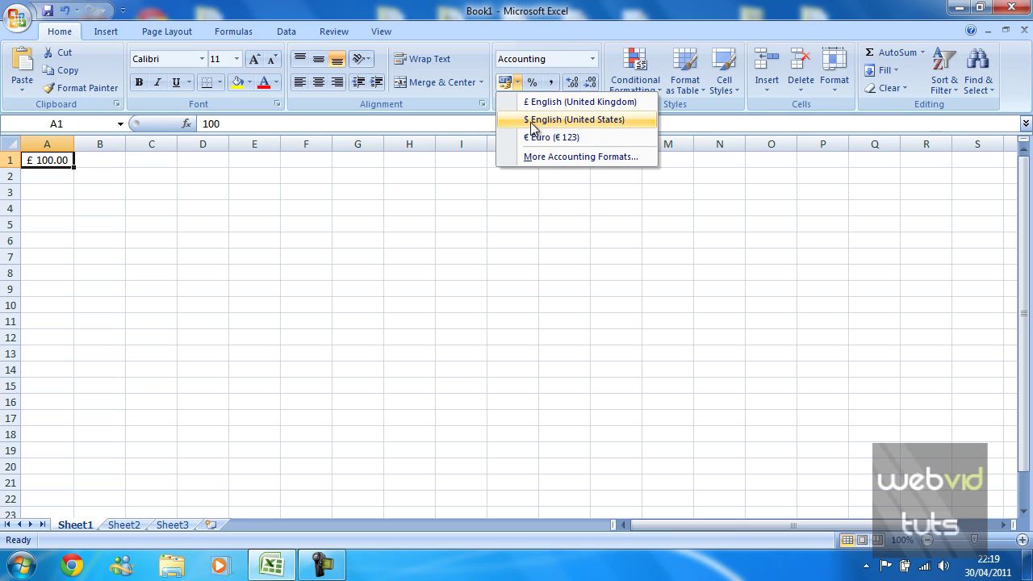
{"action": "left_click", "coordinate": [517, 83]}
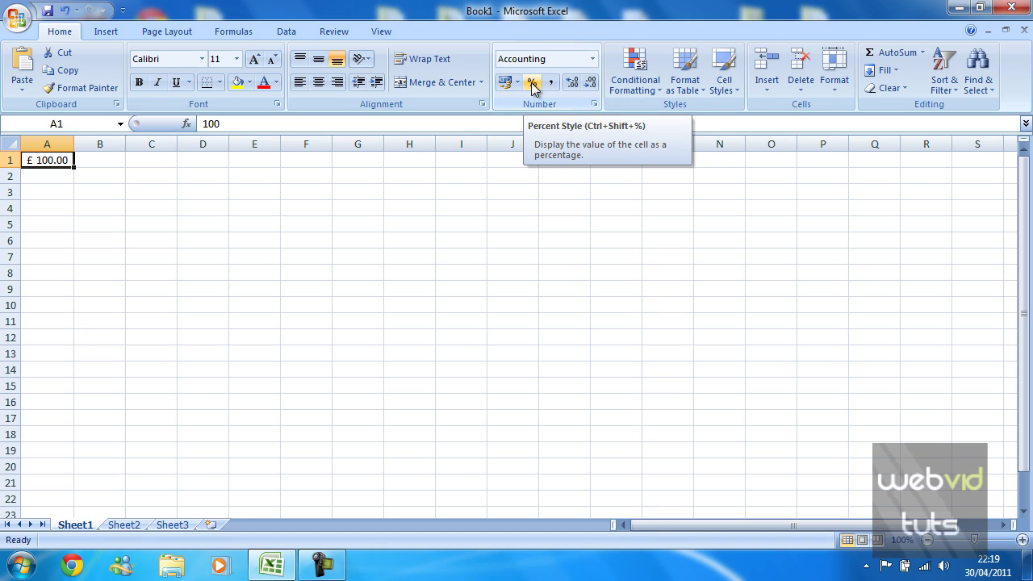
Apply Percent Style to cell A1 and replace its value with 100%
{"action": "left_click", "coordinate": [531, 85]}
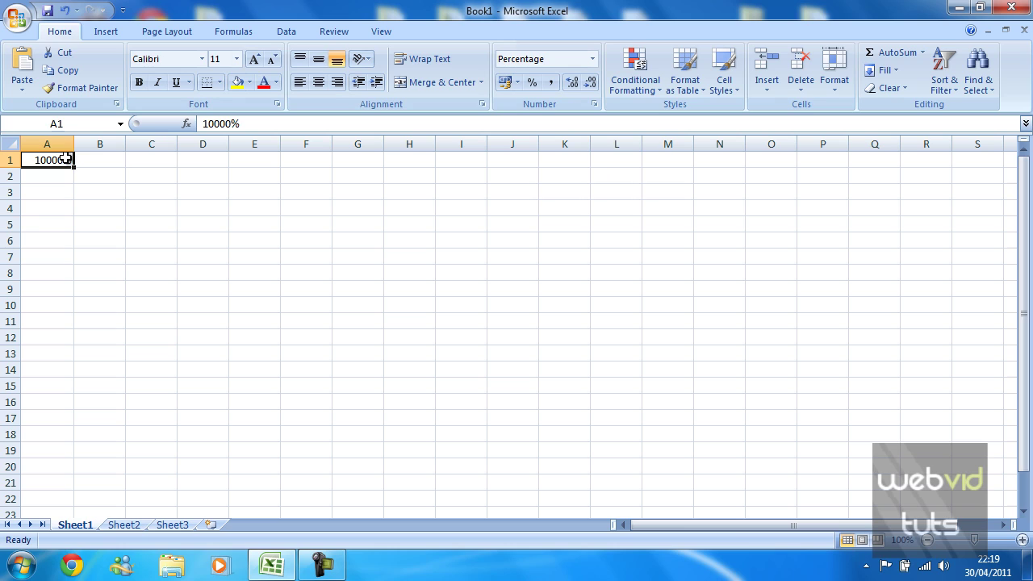
{"action": "type", "text": "100%"}
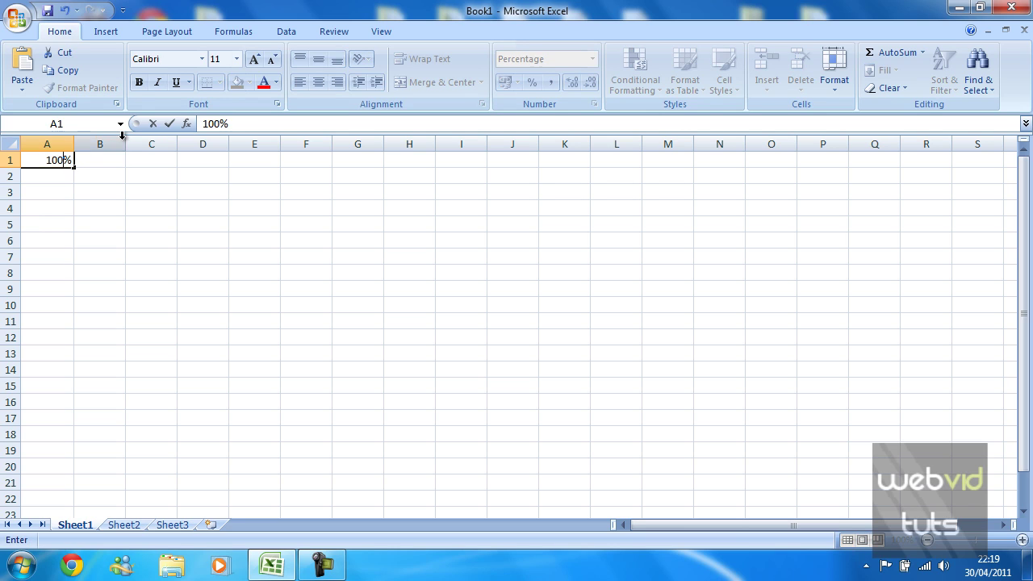
{"action": "key", "text": "Return"}
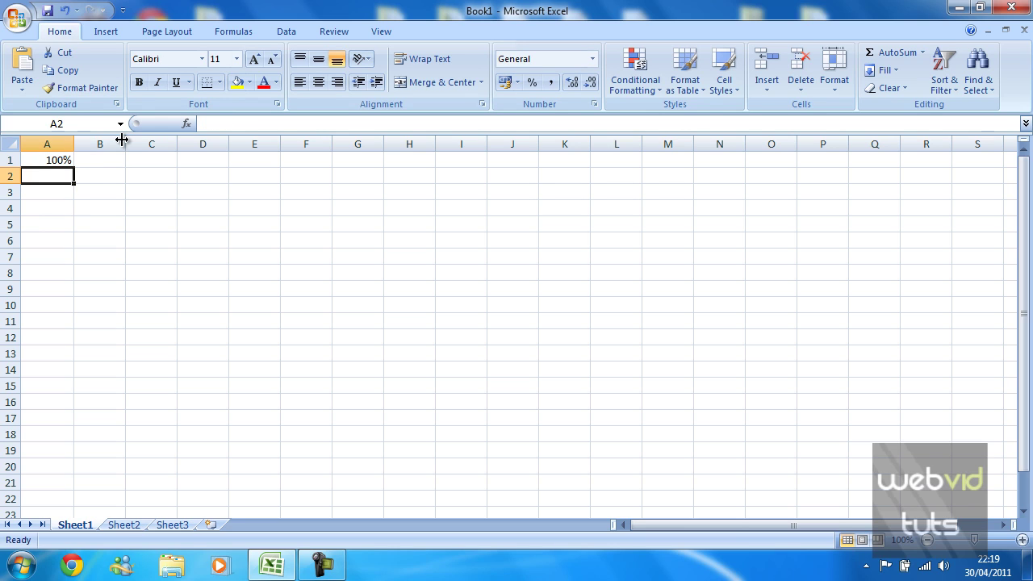
Change the value in cell A1 to 100409%
{"action": "double_click", "coordinate": [58, 161]}
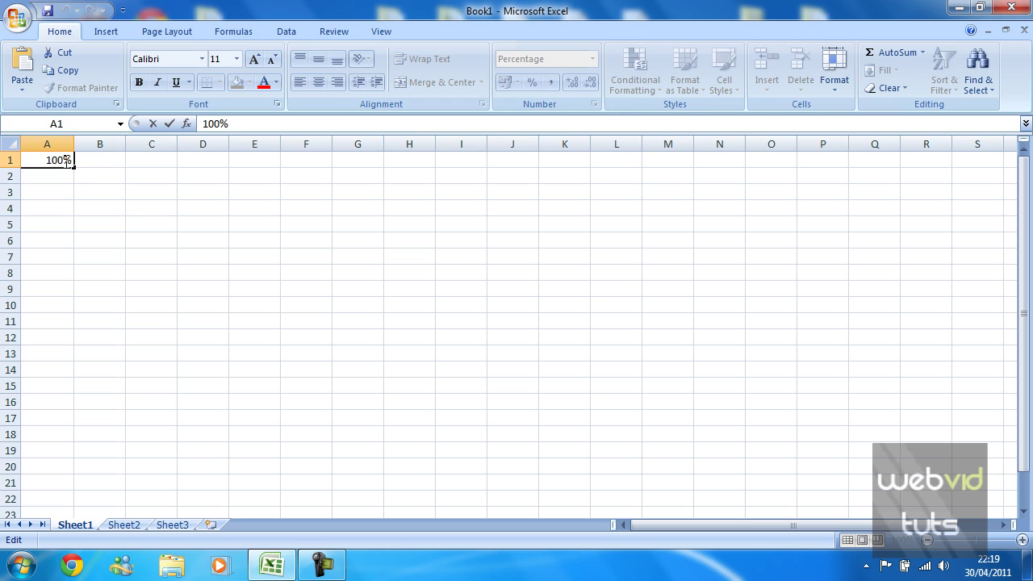
{"action": "double_click", "coordinate": [66, 161]}
{"action": "key", "text": "Return"}
{"action": "key", "text": "Up"}
{"action": "type", "text": "1%"}
{"action": "type", "text": "00409"}
{"action": "key", "text": "Return"}
Apply Comma Style to cell A1 and remove both of its decimal places
{"action": "left_click", "coordinate": [49, 161]}
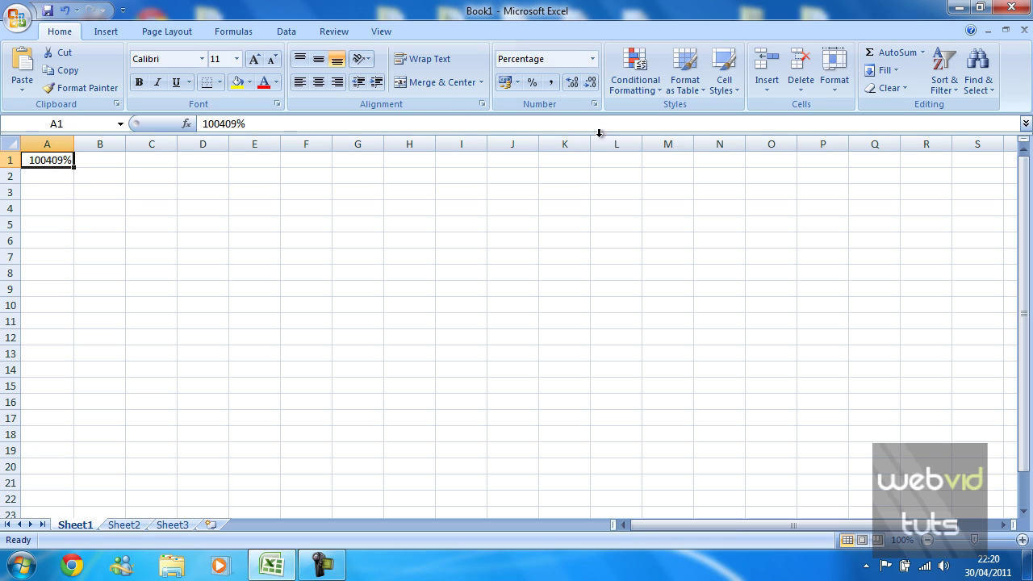
{"action": "left_click", "coordinate": [548, 84]}
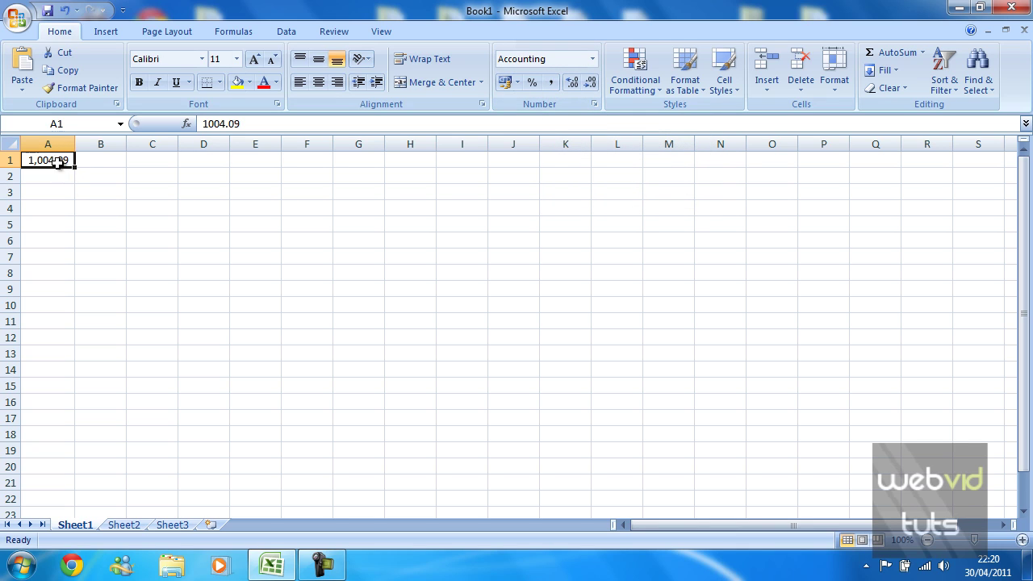
{"action": "double_click", "coordinate": [590, 82]}
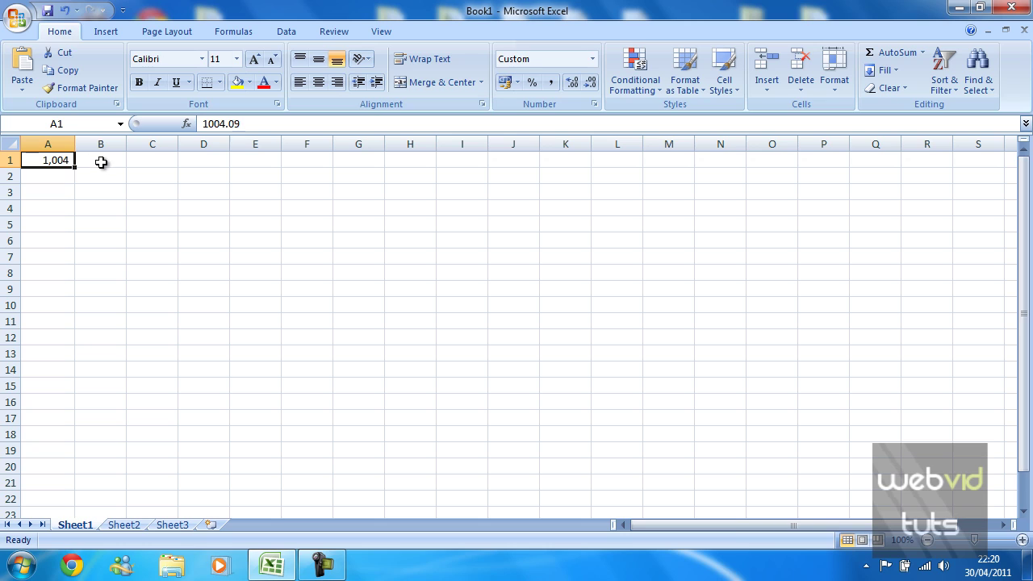
Change the value in cell A1 to 2001
{"action": "type", "text": "2,"}
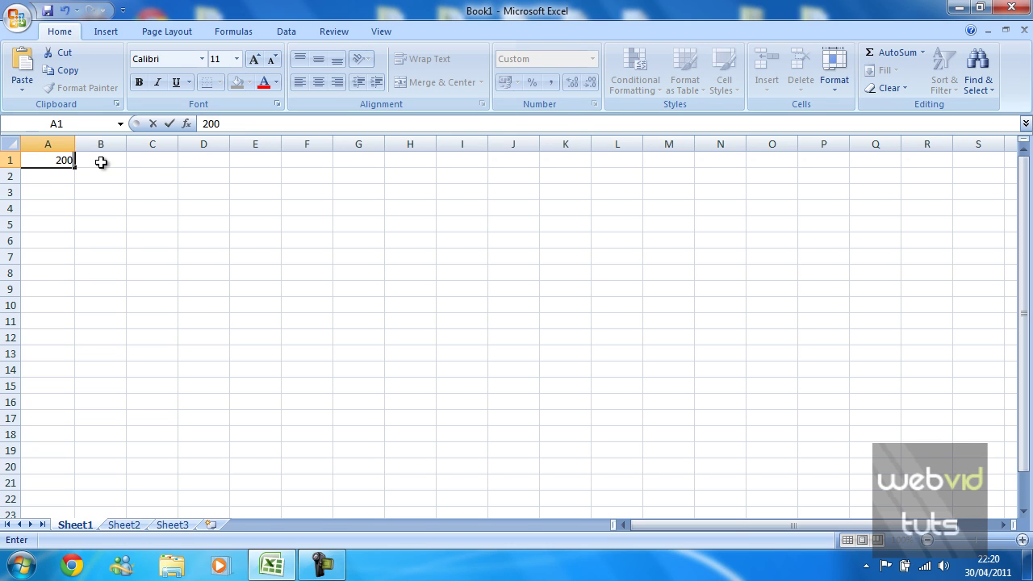
{"action": "type", "text": "001"}
{"action": "key", "text": "Return"}
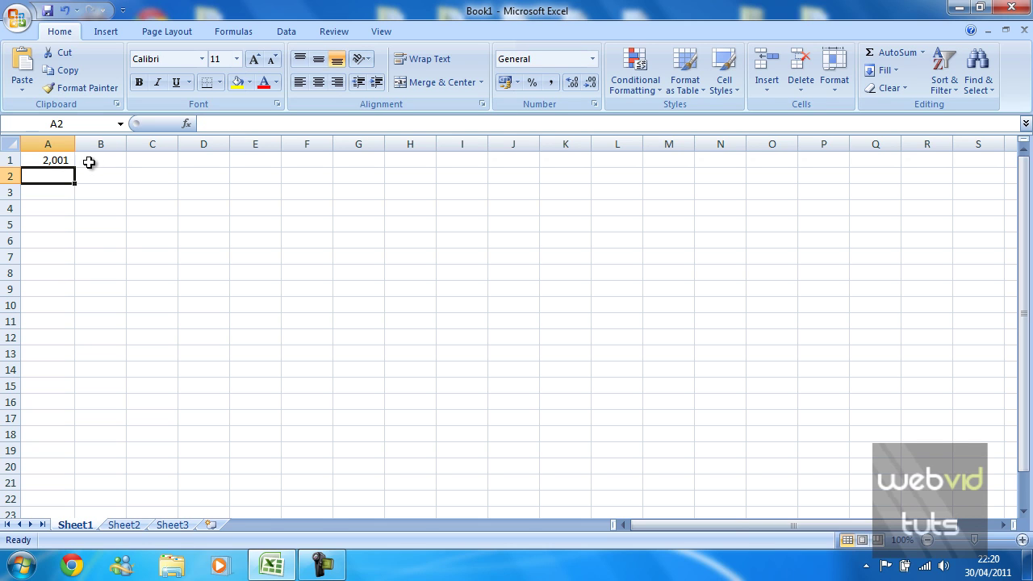
Clear the contents of cell A1 and look over the available number formats without choosing one
{"action": "left_click", "coordinate": [64, 159]}
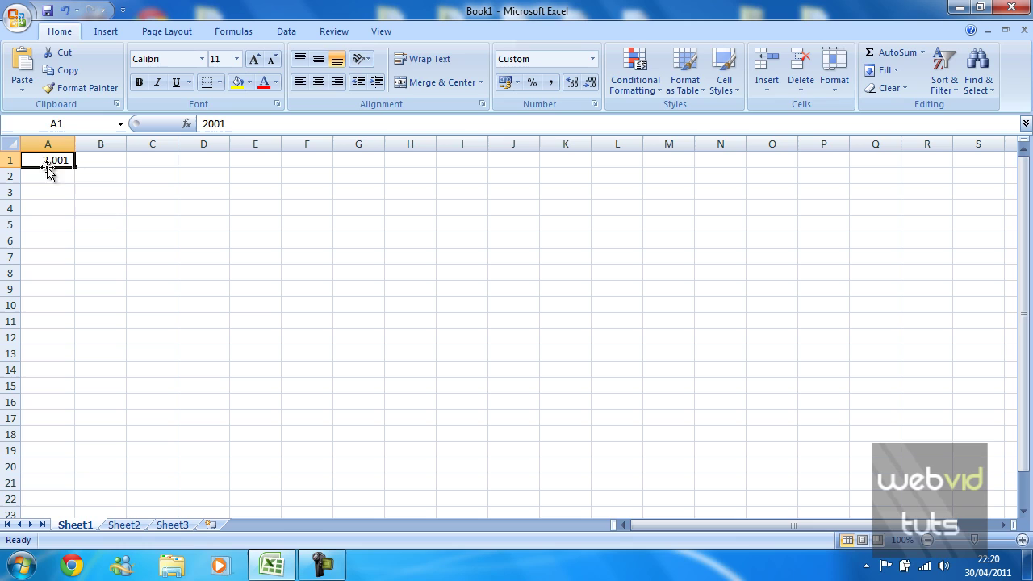
{"action": "key", "text": "Delete"}
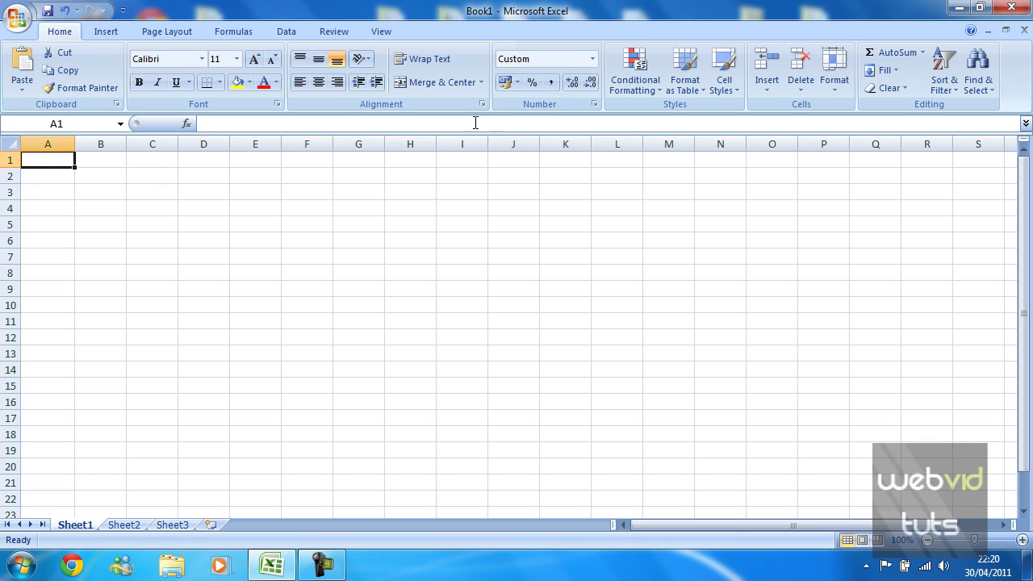
{"action": "left_click", "coordinate": [593, 59]}
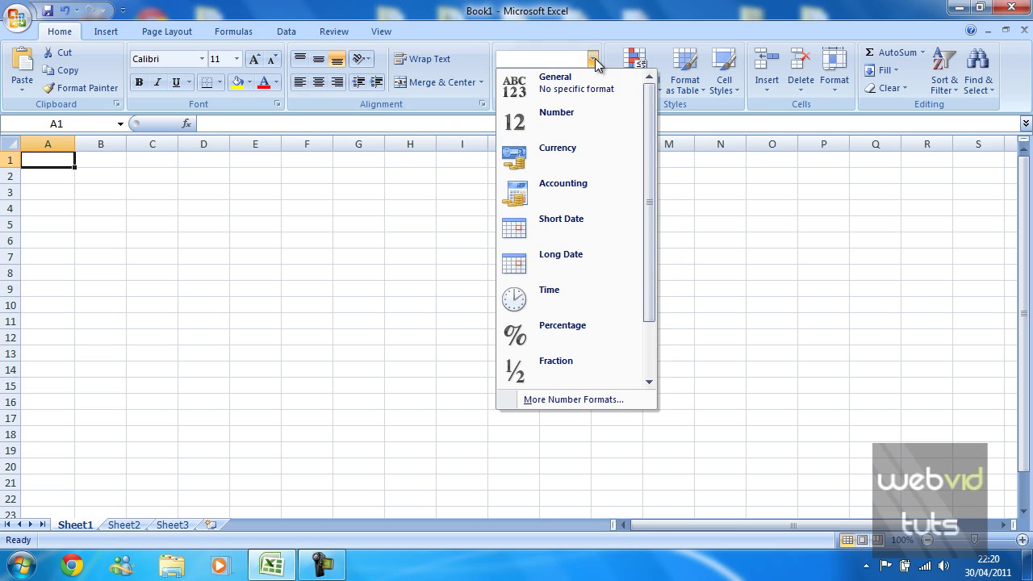
{"action": "left_click", "coordinate": [59, 164]}
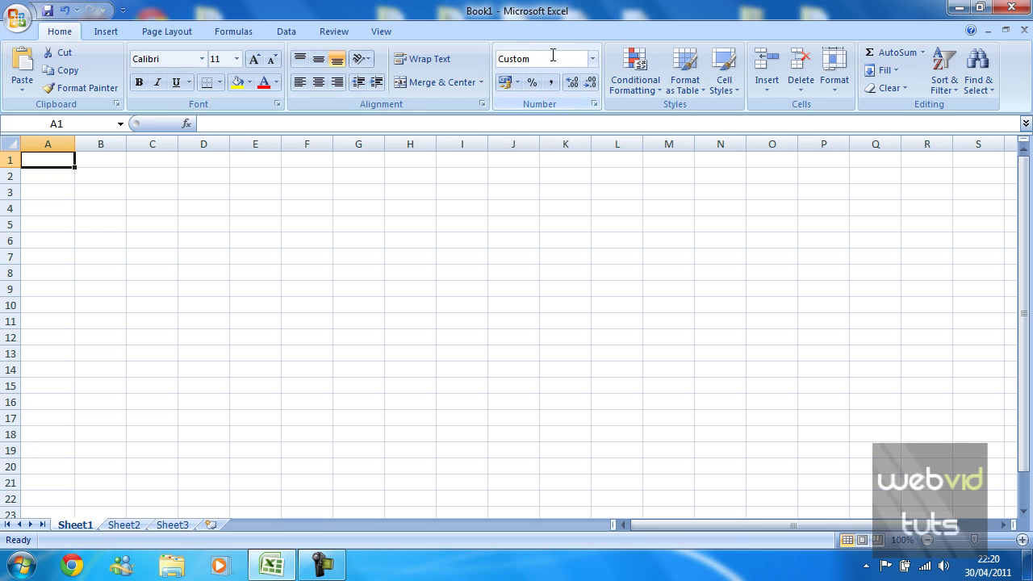
Enter 50 in cell A1 and apply the Currency format to it
{"action": "type", "text": "50"}
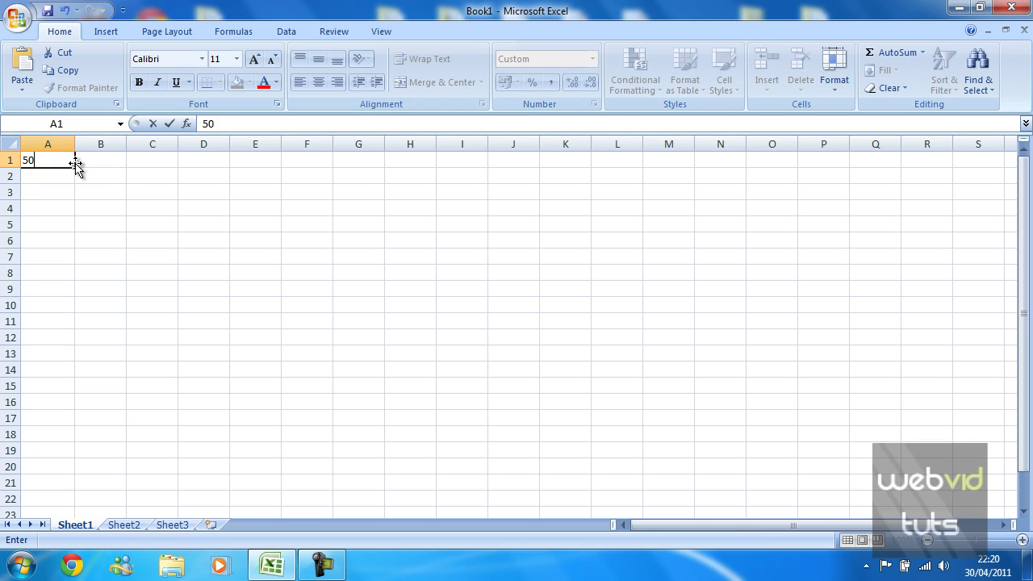
{"action": "key", "text": "Return"}
{"action": "left_click", "coordinate": [72, 161]}
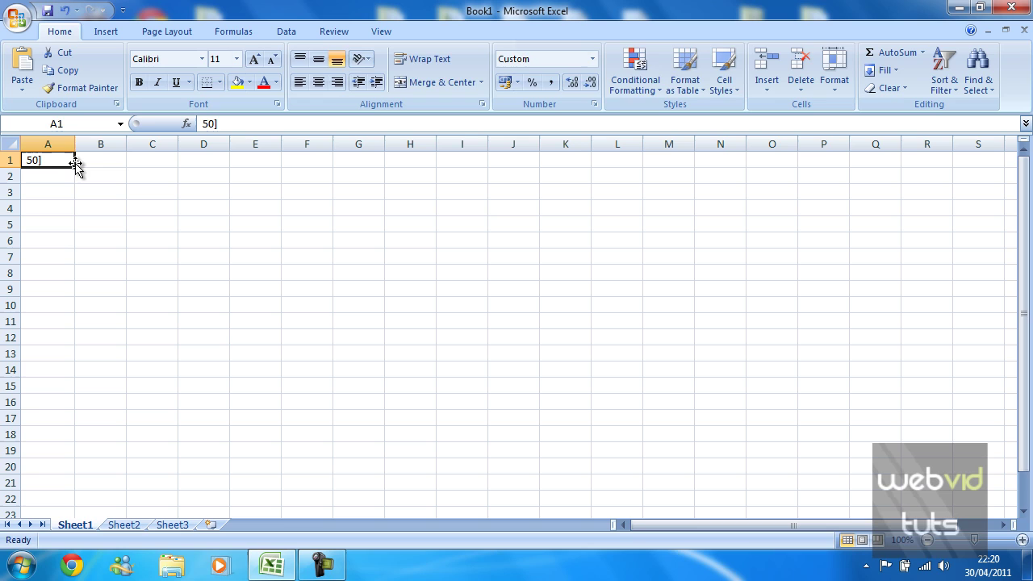
{"action": "type", "text": "50"}
{"action": "key", "text": "Return"}
{"action": "left_click", "coordinate": [73, 161]}
{"action": "left_click", "coordinate": [592, 59]}
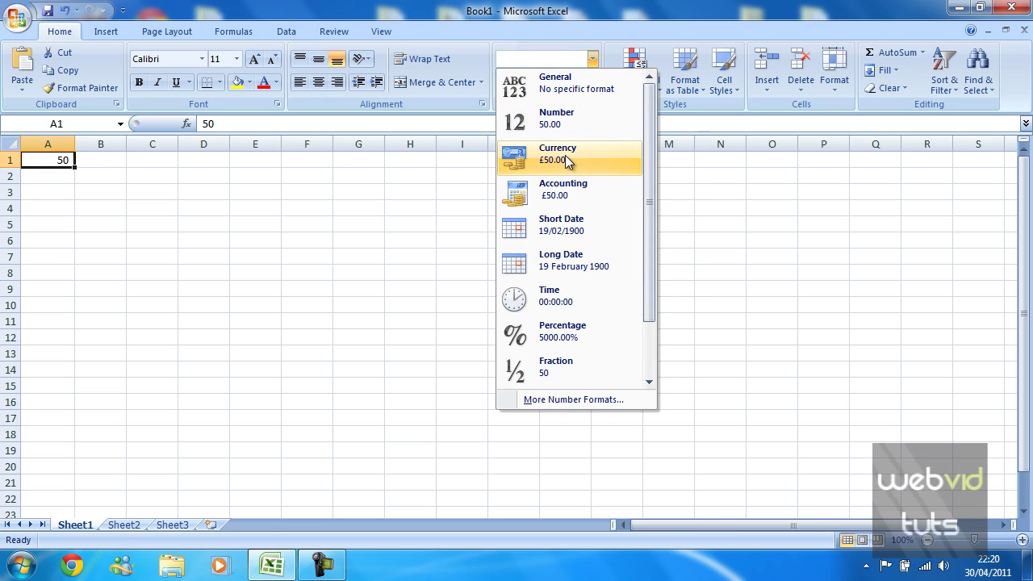
{"action": "left_click", "coordinate": [565, 163]}
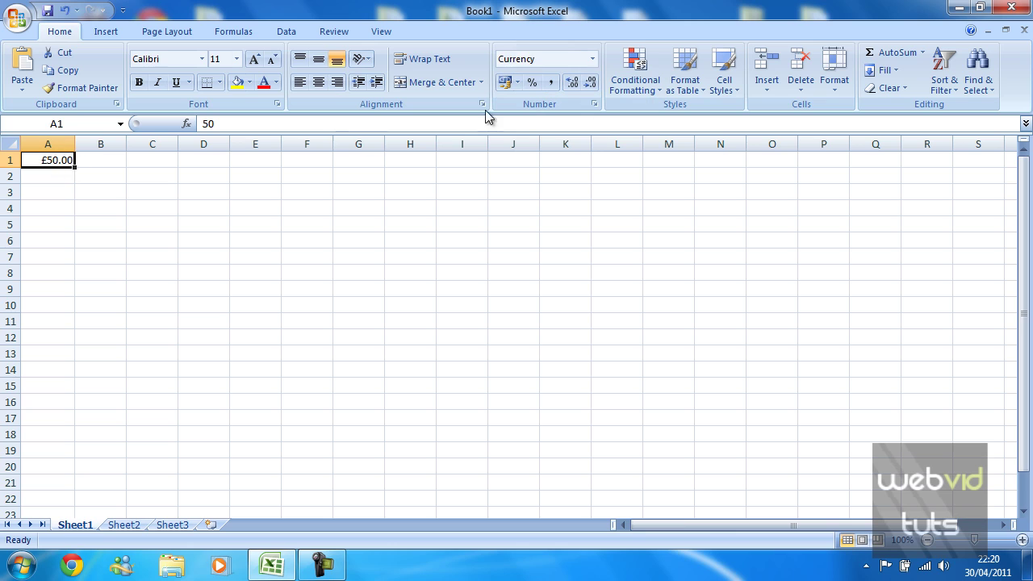
Remove both decimal places from the currency value in cell A1, try other decimal settings, and return to two decimal places
{"action": "left_click", "coordinate": [592, 60]}
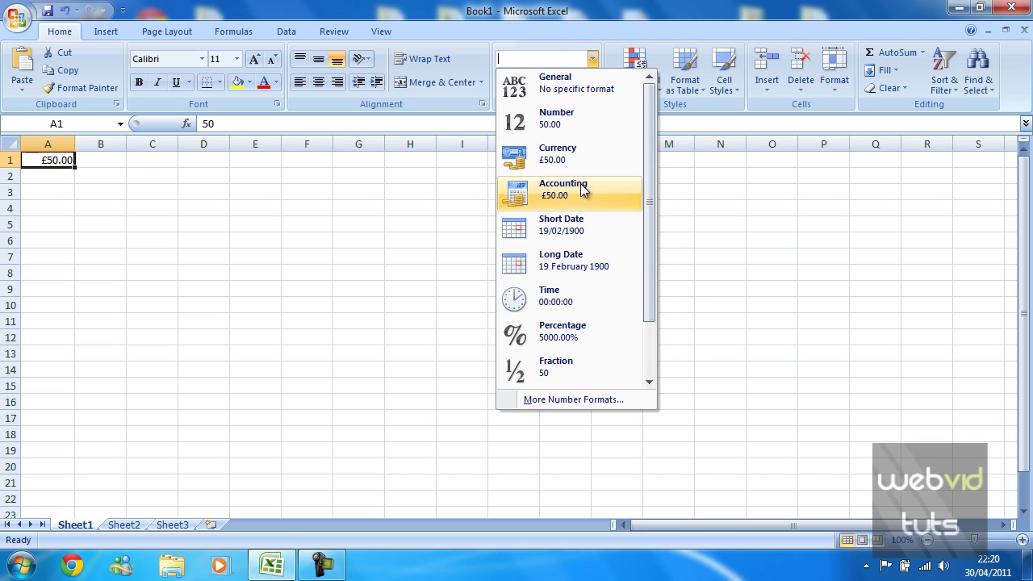
{"action": "left_click", "coordinate": [554, 8]}
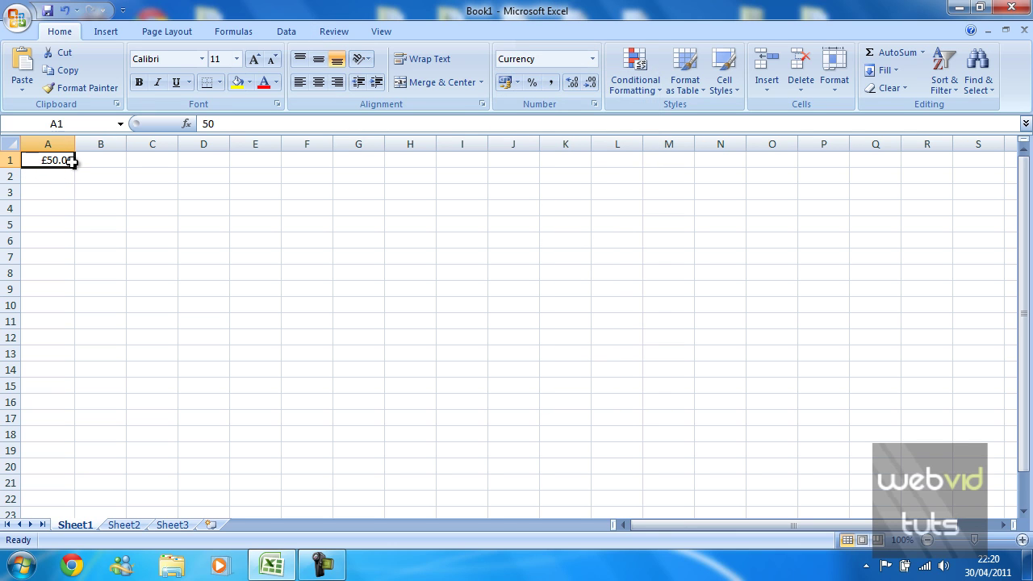
{"action": "left_click", "coordinate": [592, 84]}
{"action": "left_click", "coordinate": [593, 86]}
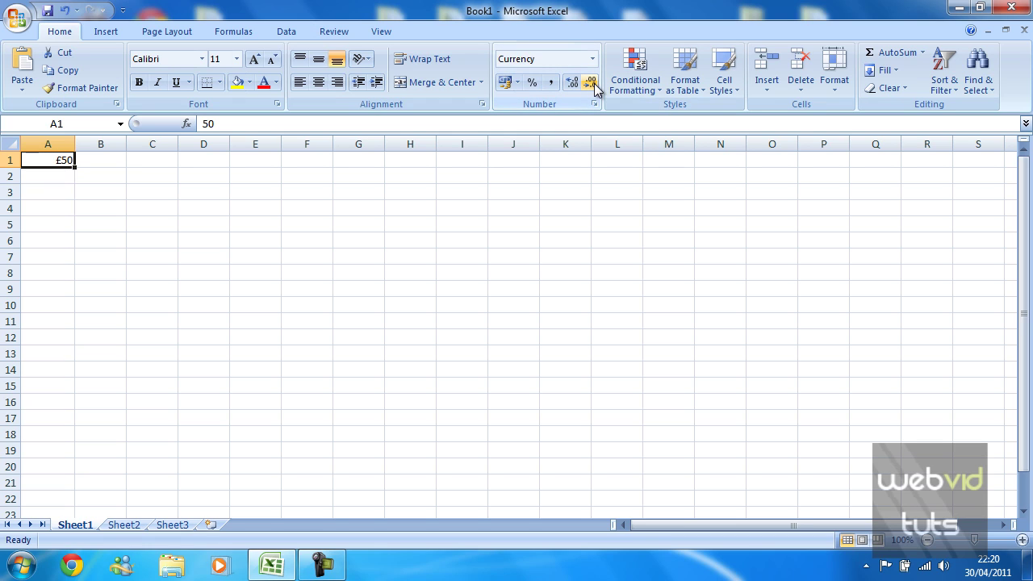
{"action": "left_click", "coordinate": [571, 83]}
{"action": "left_click", "coordinate": [571, 82]}
{"action": "left_click", "coordinate": [572, 82]}
{"action": "left_click", "coordinate": [593, 87]}
{"action": "left_click", "coordinate": [593, 87]}
{"action": "left_click", "coordinate": [573, 82]}
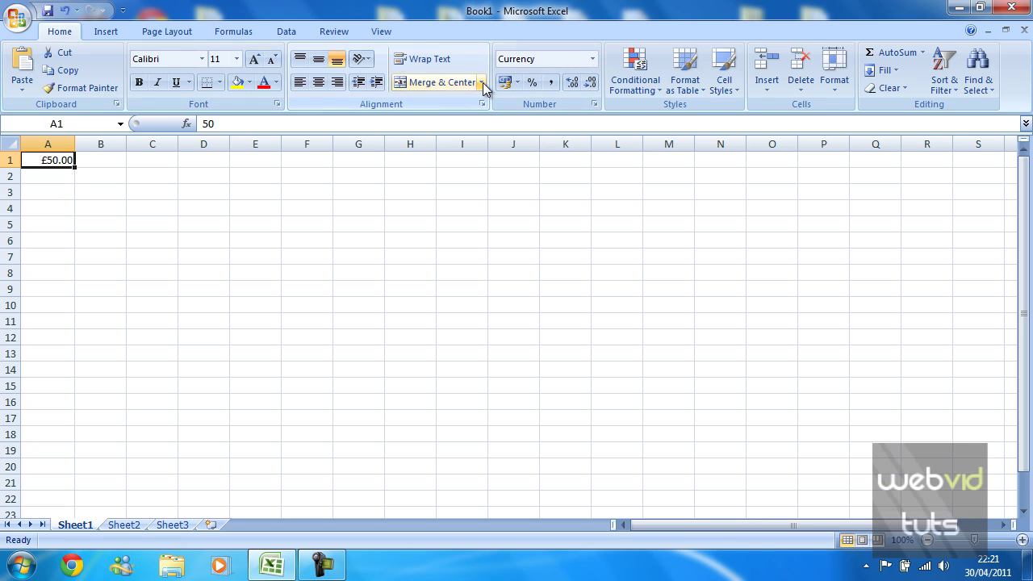
Delete the currency value from cell A1 and keep the empty cell selected
{"action": "key", "text": "BackSpace"}
{"action": "key", "text": "Return"}
{"action": "left_click", "coordinate": [51, 154]}
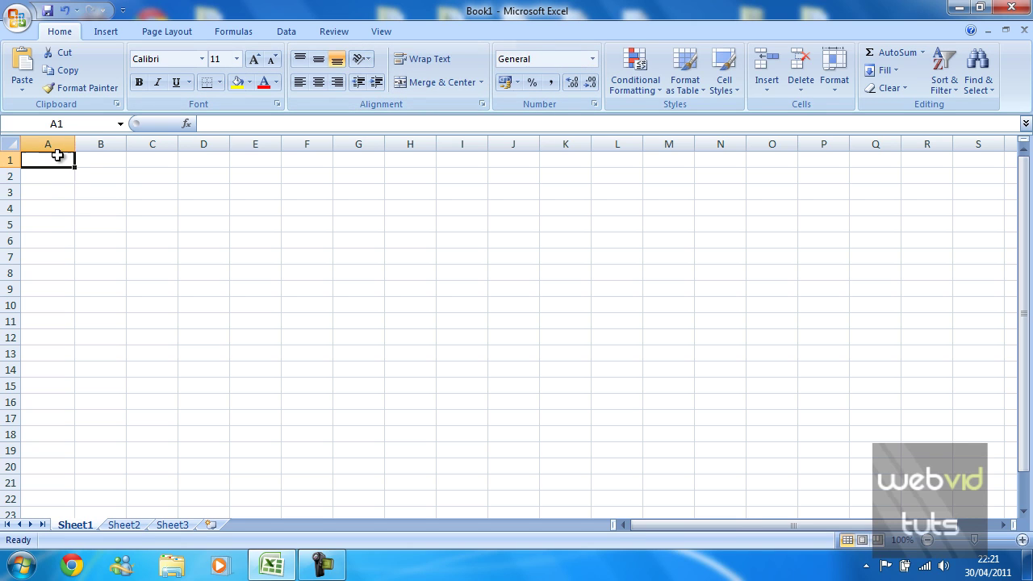
{"action": "left_click", "coordinate": [593, 59]}
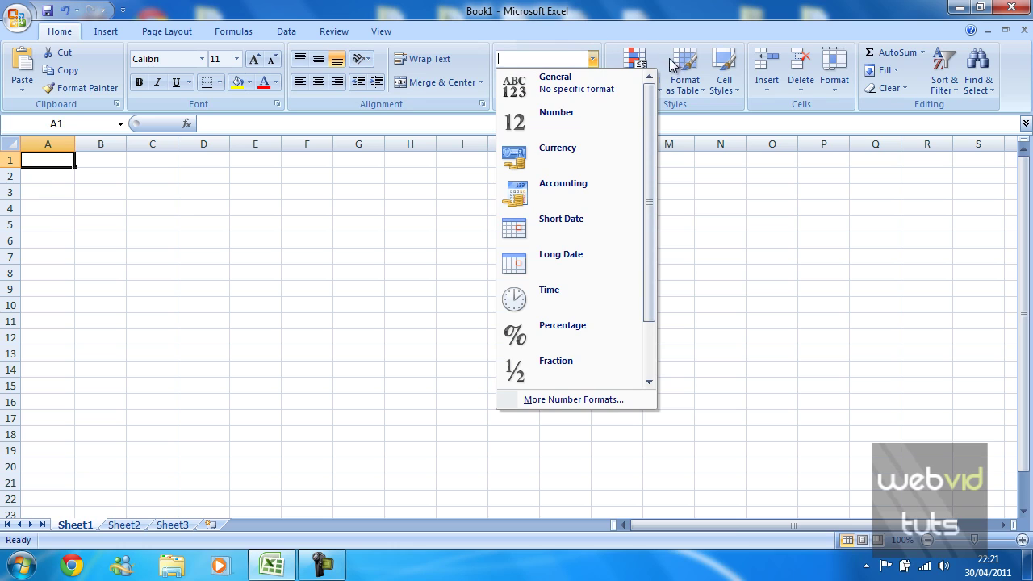
{"action": "left_click", "coordinate": [50, 158]}
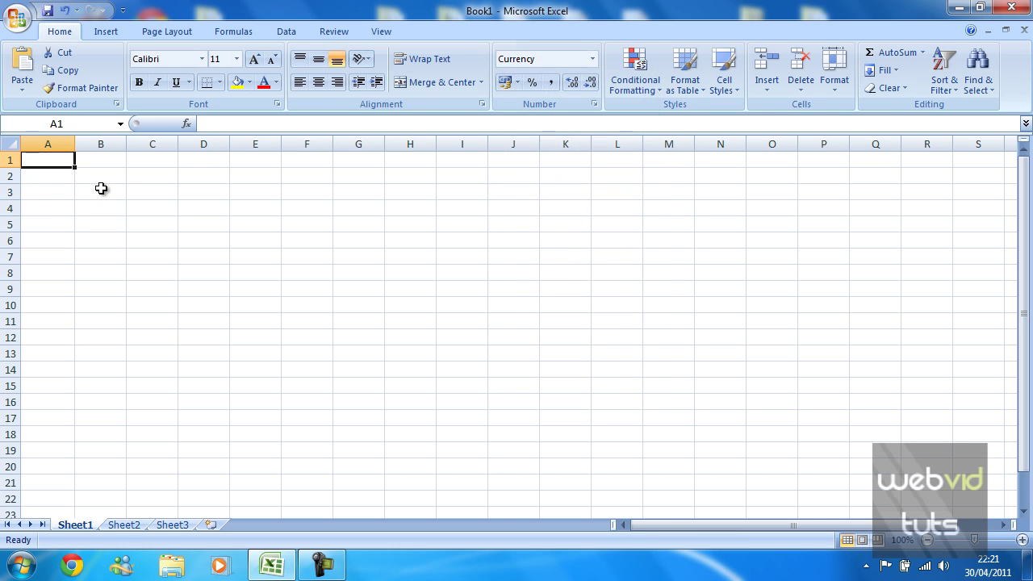
Enter 50 in cell A1 and apply the Accounting format to it
{"action": "type", "text": "50"}
{"action": "key", "text": "Return"}
{"action": "key", "text": "Up"}
{"action": "left_click", "coordinate": [592, 59]}
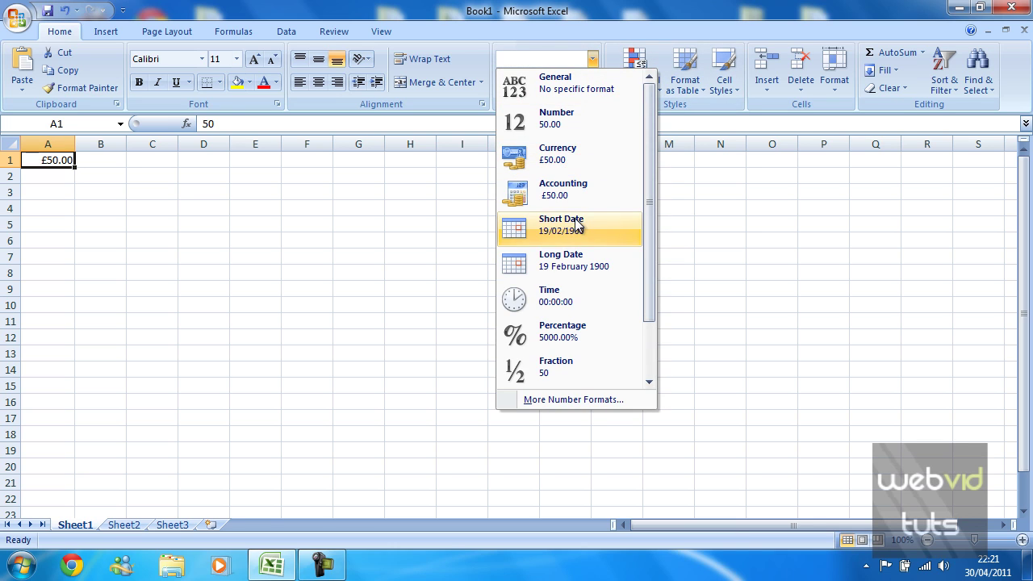
{"action": "left_click", "coordinate": [565, 197]}
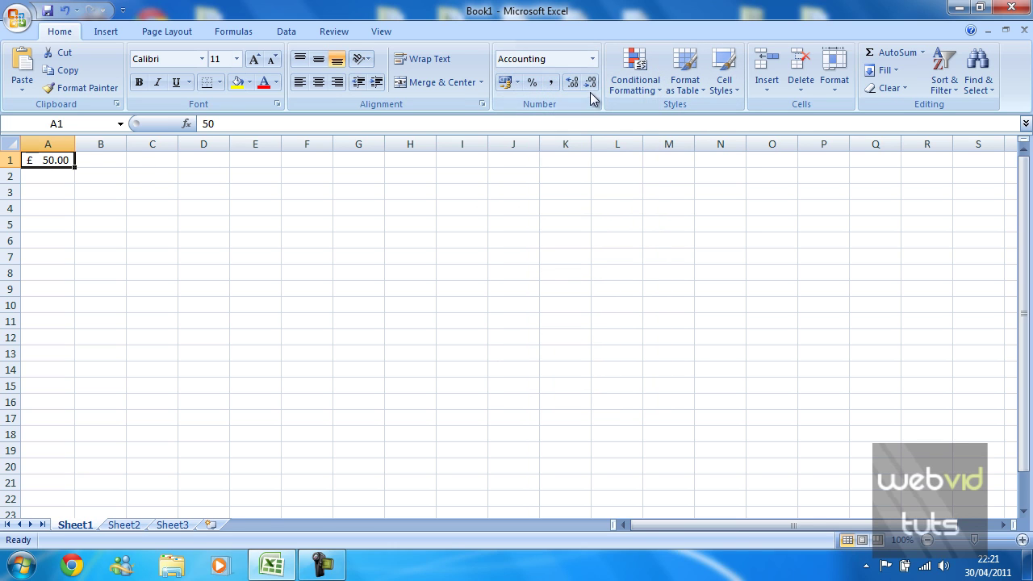
Apply the Short Date format to the emptied cell A1 and enter the date 09/09/95
{"action": "left_click", "coordinate": [592, 61]}
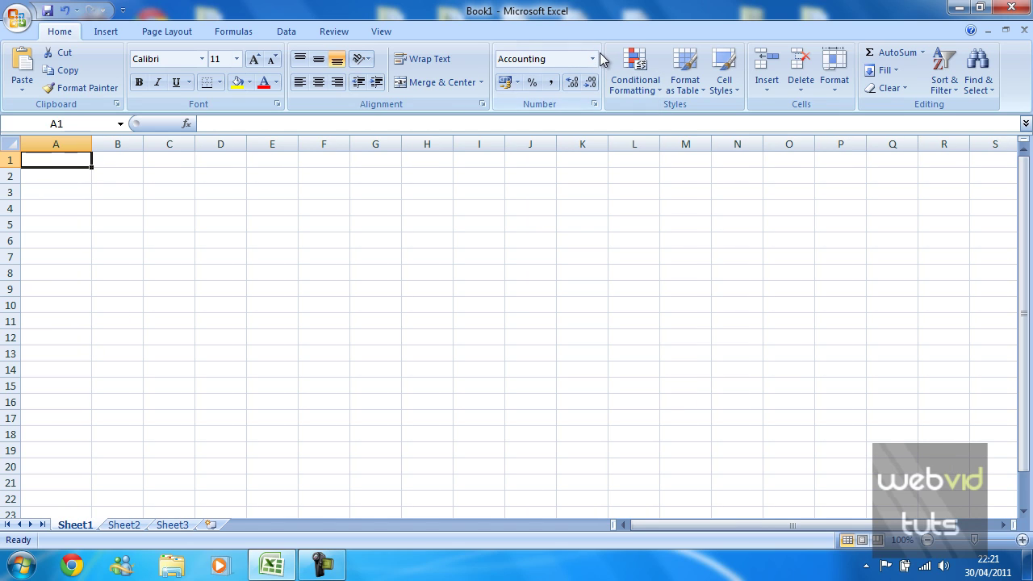
{"action": "left_click", "coordinate": [592, 59]}
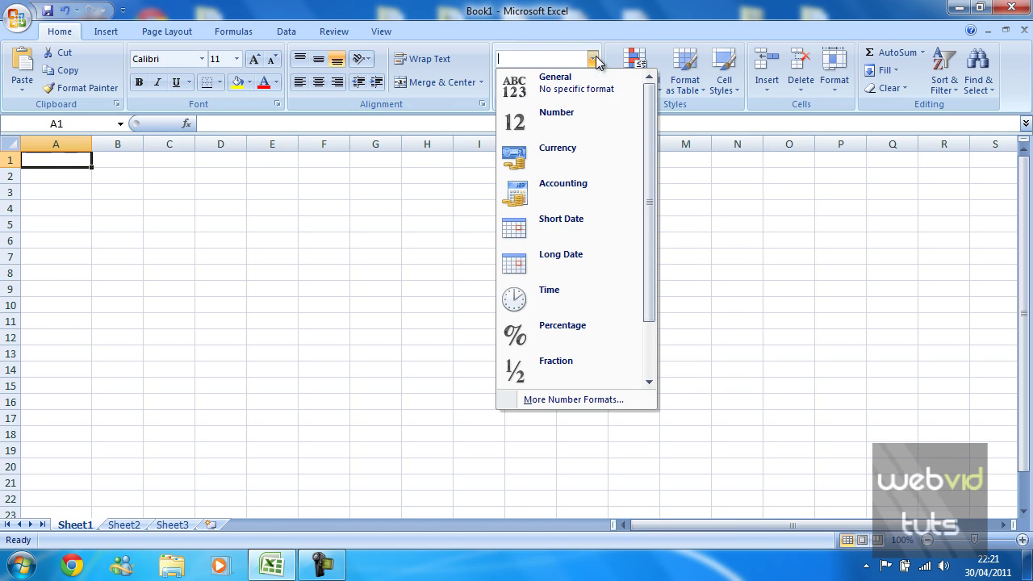
{"action": "left_click", "coordinate": [578, 230]}
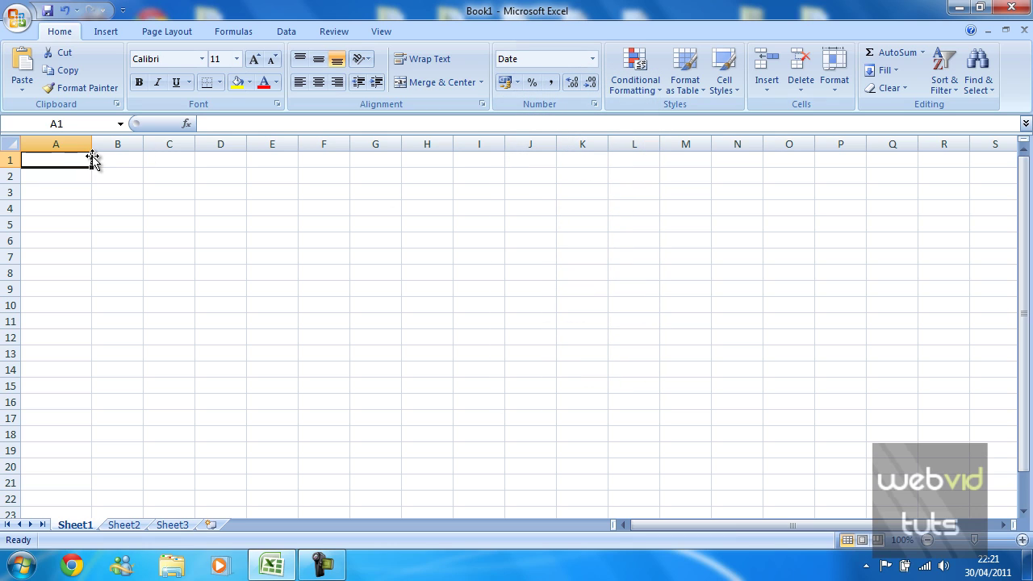
{"action": "type", "text": "09/09/95"}
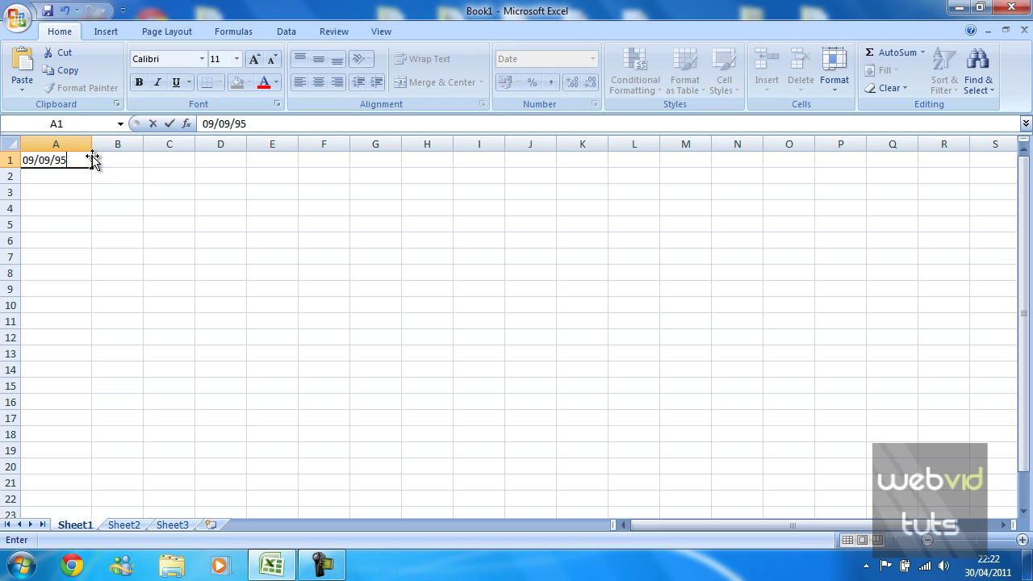
{"action": "key", "text": "Return"}
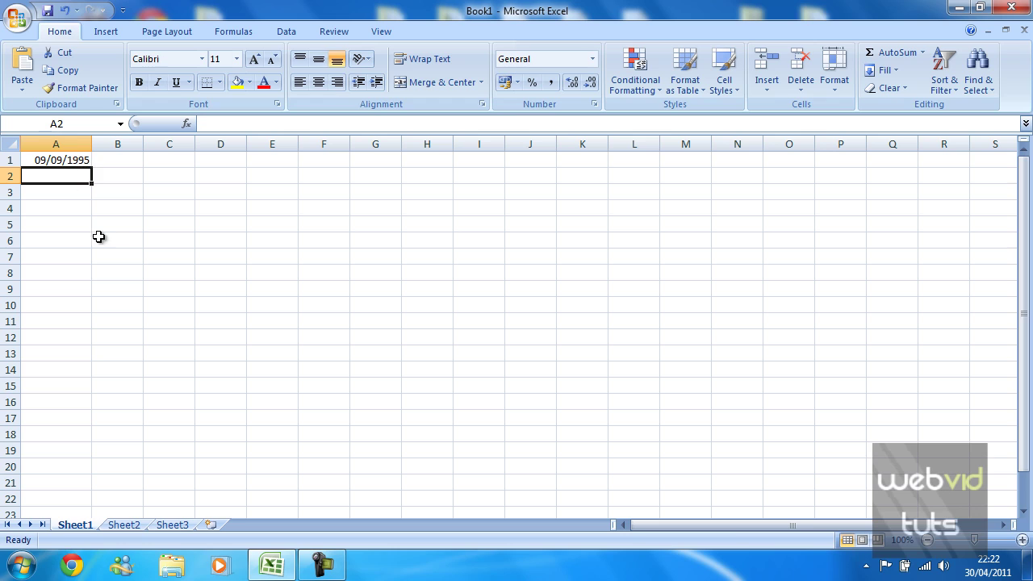
Change the format of the date in cell A1 to Long Date
{"action": "left_click", "coordinate": [75, 161]}
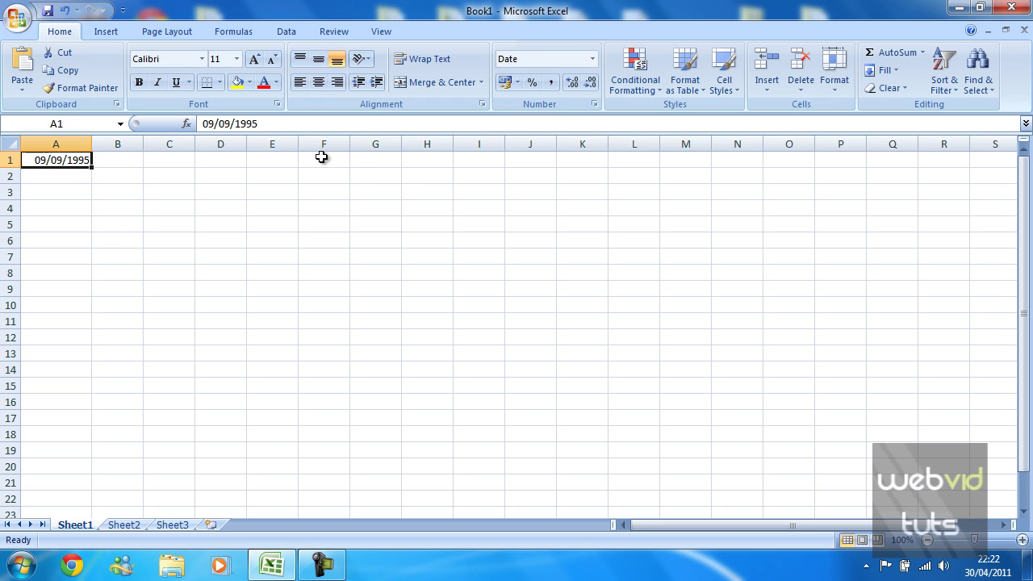
{"action": "left_click", "coordinate": [592, 59]}
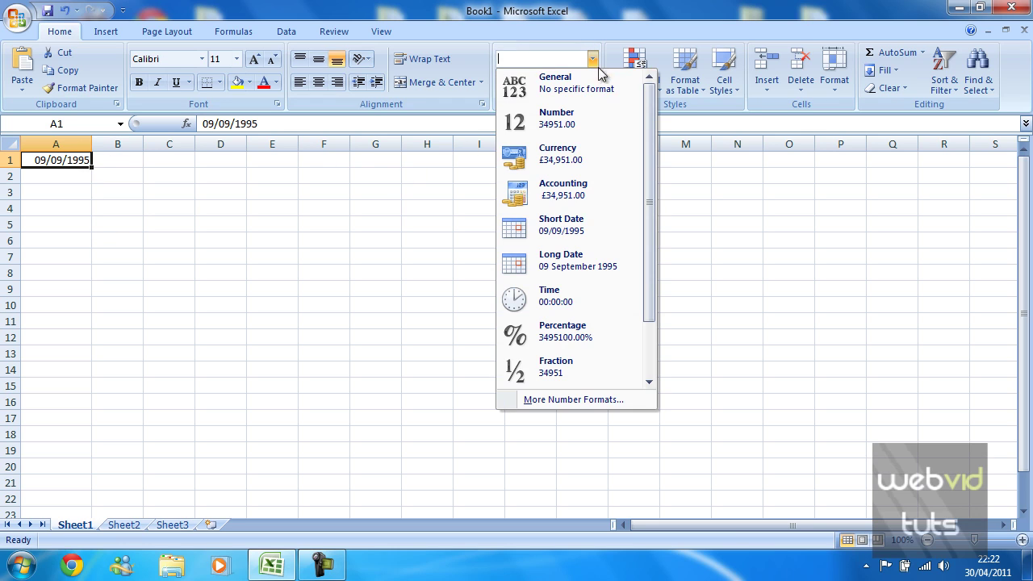
{"action": "left_click", "coordinate": [581, 266]}
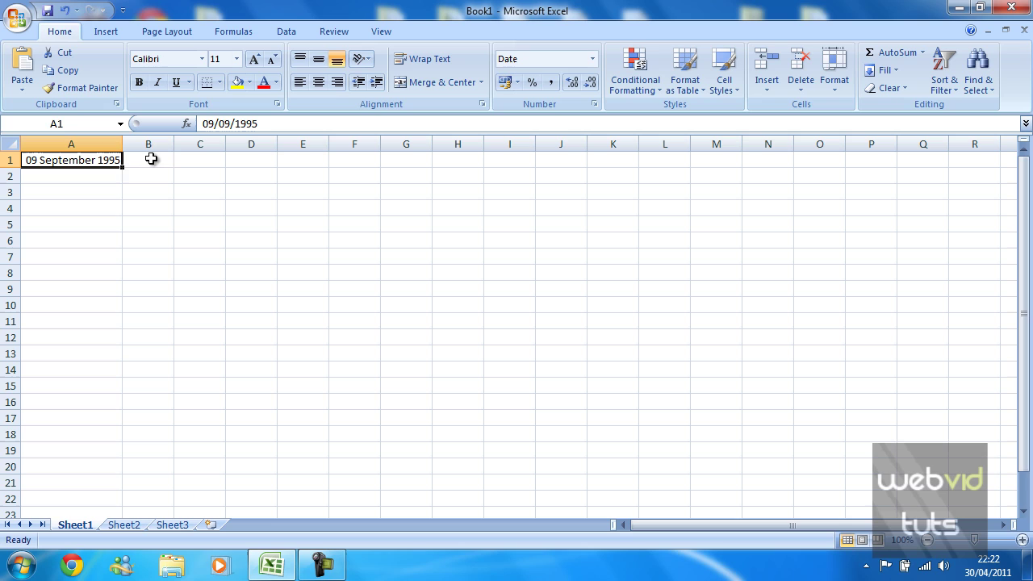
Clear the date from cell A1 and narrow column A
{"action": "left_click", "coordinate": [592, 60]}
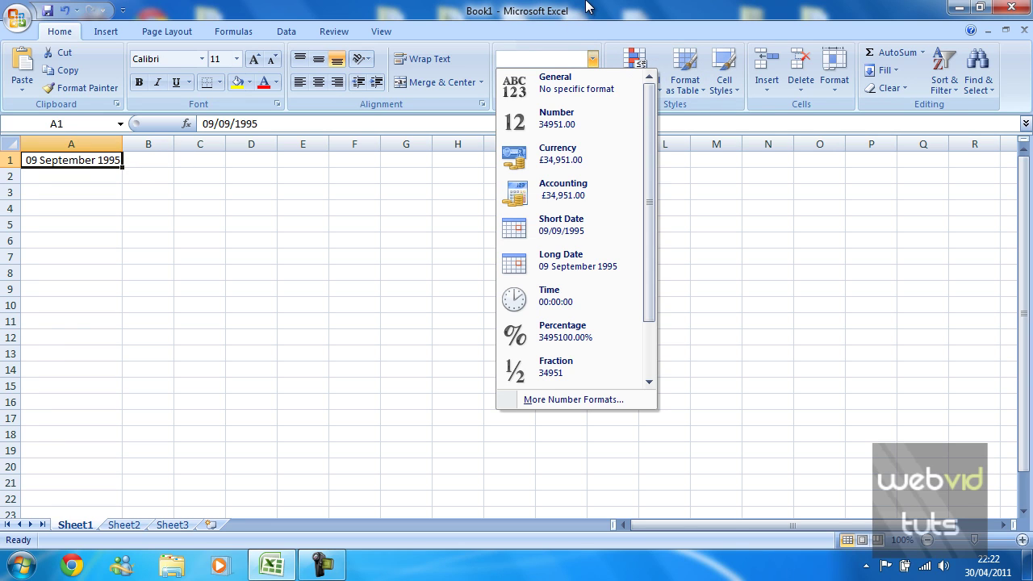
{"action": "key", "text": "Escape"}
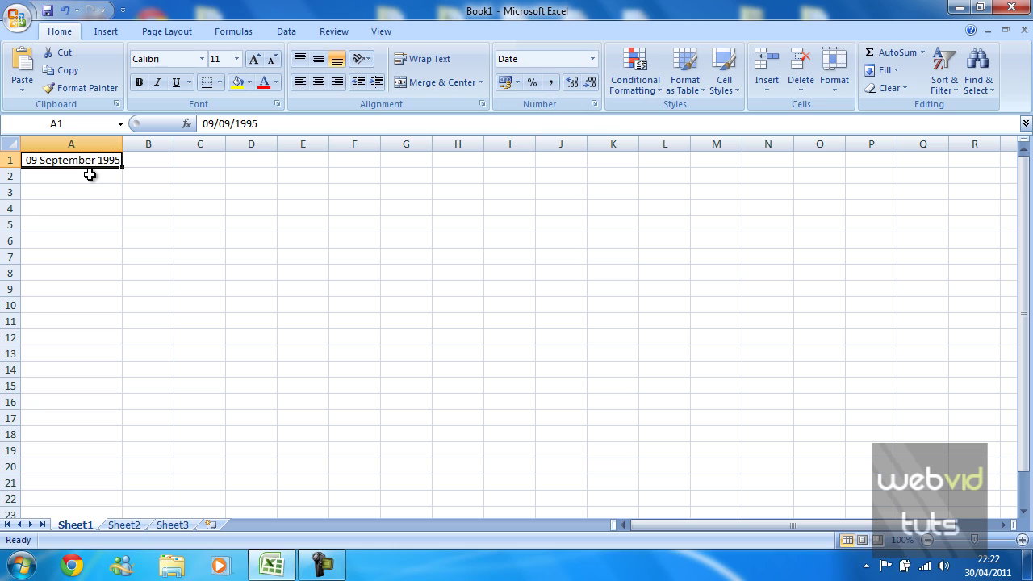
{"action": "key", "text": "Delete"}
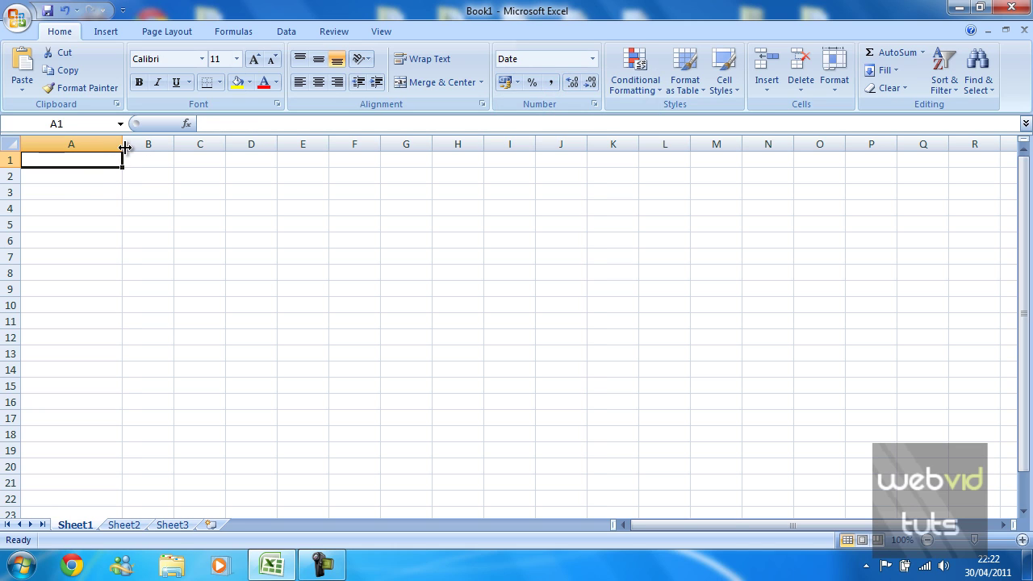
{"action": "left_click_drag", "start_coordinate": [125, 147], "coordinate": [90, 148]}
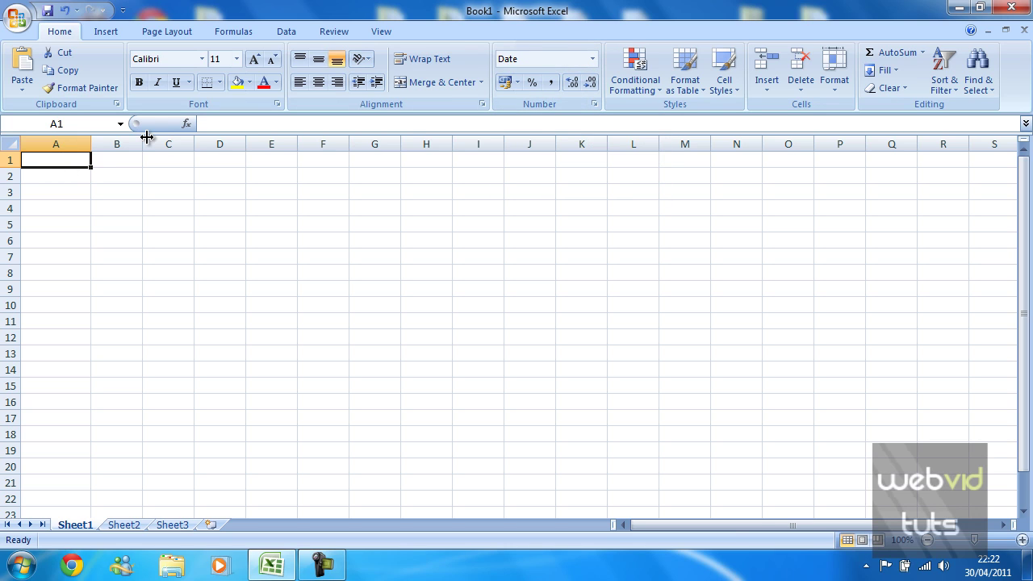
Enter the time 10:30:41 in cell A1 and widen column A enough to display the cell's content
{"action": "type", "text": "10:30:"}
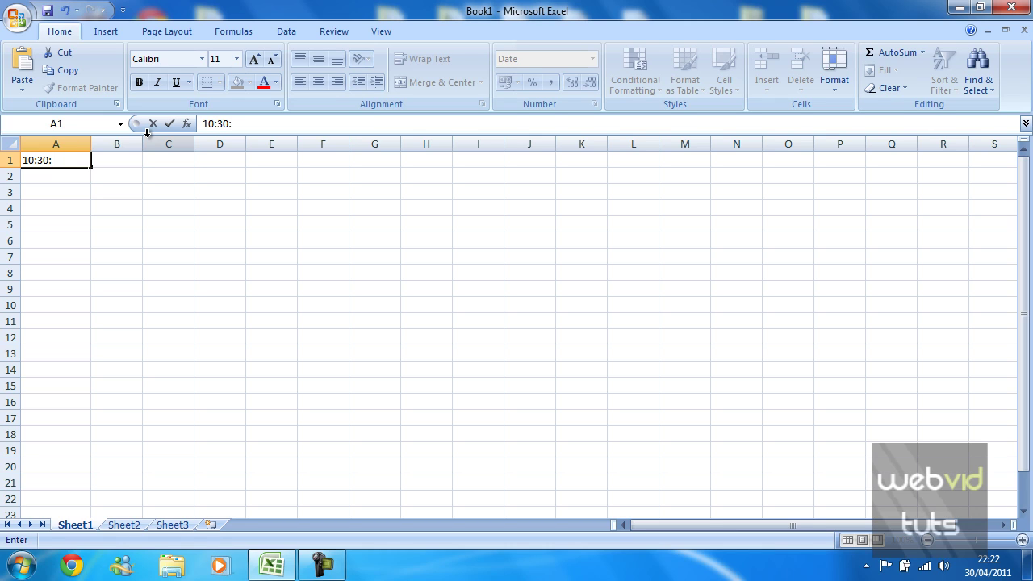
{"action": "type", "text": "5"}
{"action": "key", "text": "Return"}
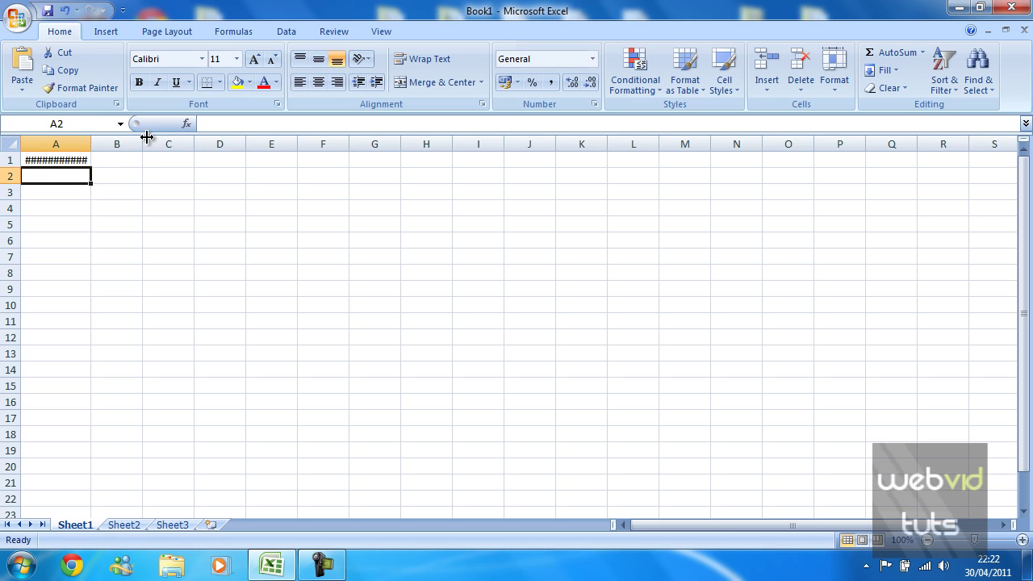
{"action": "left_click_drag", "start_coordinate": [87, 150], "coordinate": [113, 150]}
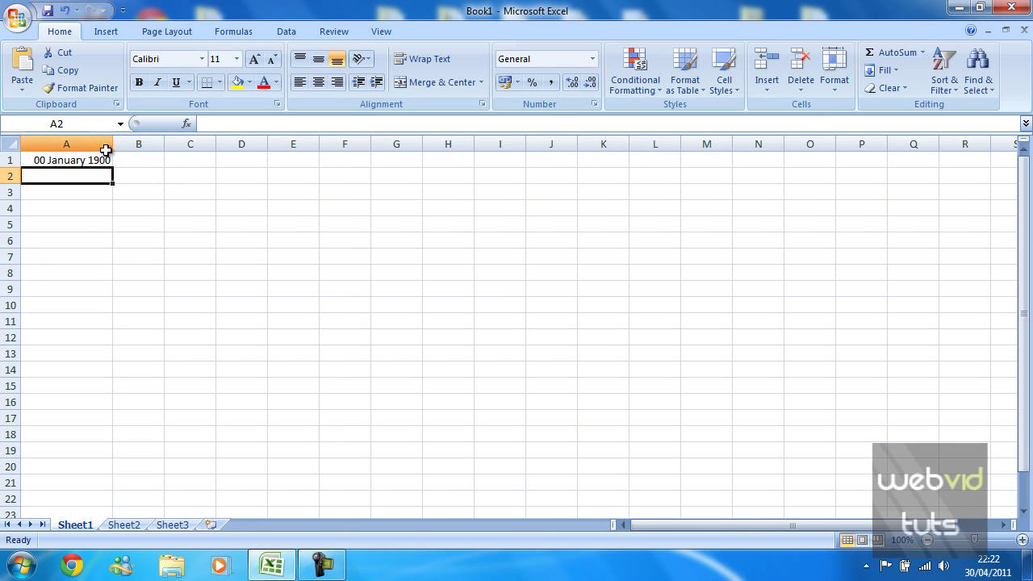
{"action": "left_click", "coordinate": [103, 160]}
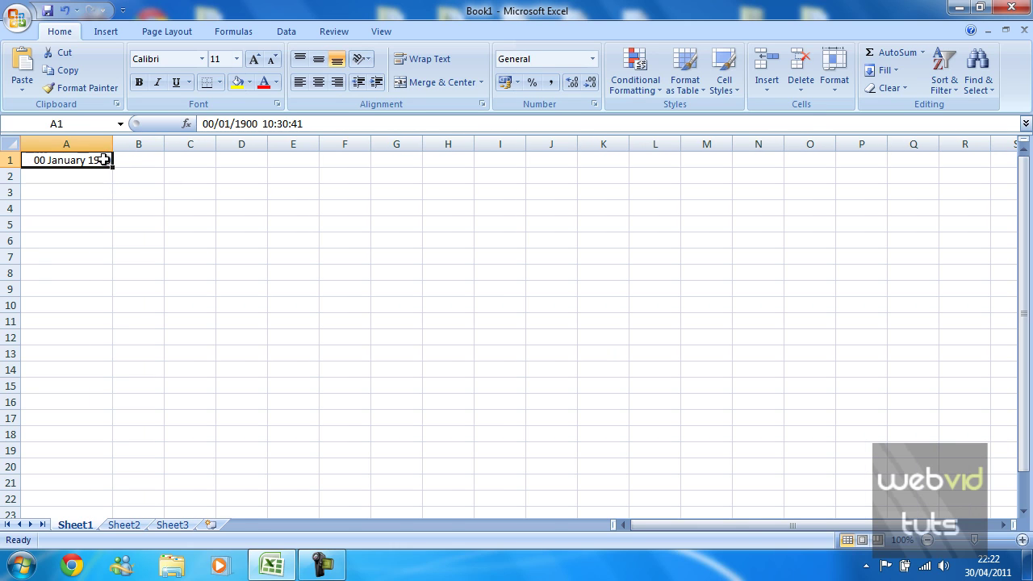
Apply the Time format to cell A1 and narrow column A to fit the time
{"action": "left_click", "coordinate": [592, 63]}
{"action": "left_click", "coordinate": [570, 299]}
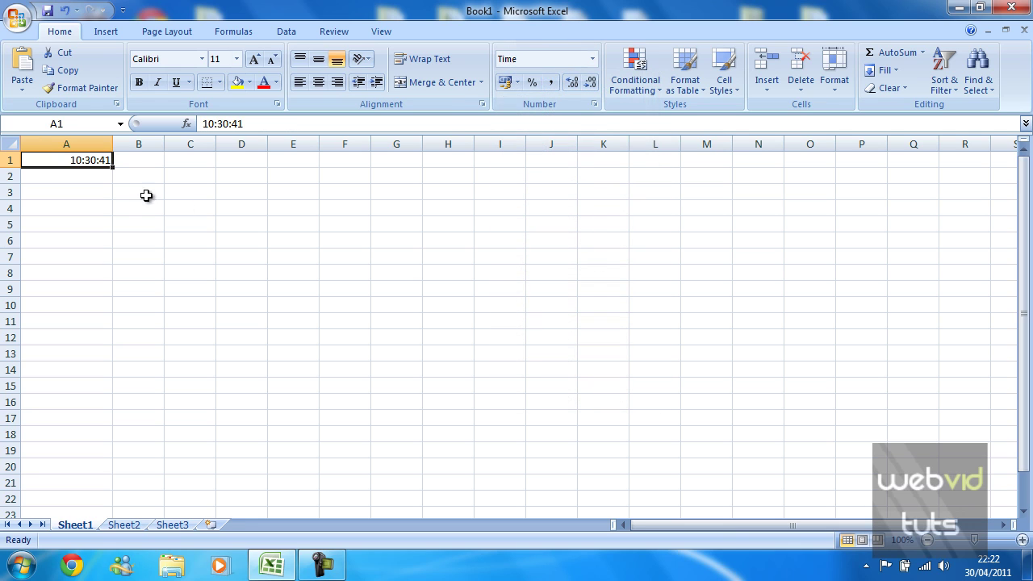
{"action": "left_click_drag", "start_coordinate": [113, 148], "coordinate": [80, 149]}
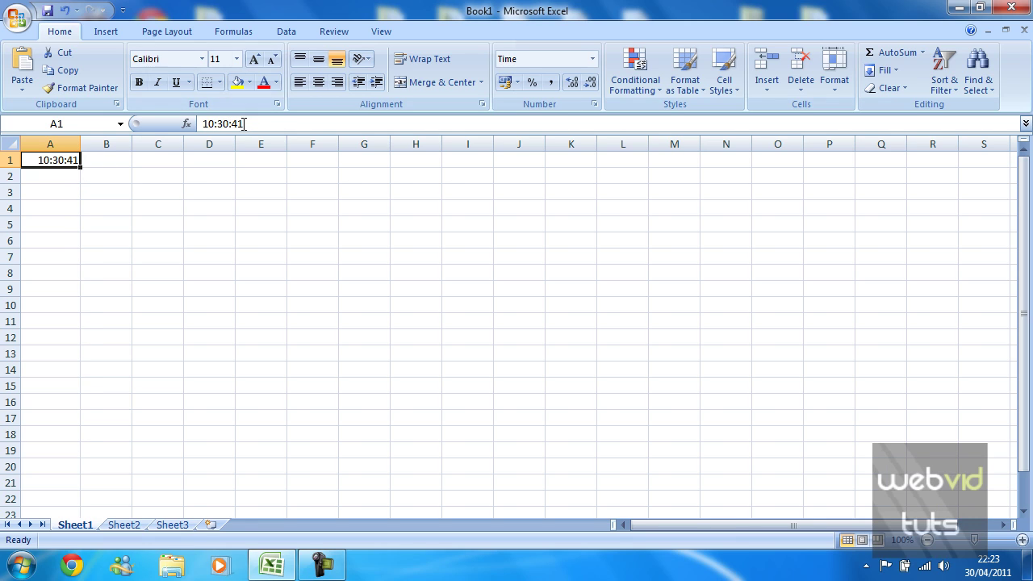
{"action": "left_click", "coordinate": [594, 59]}
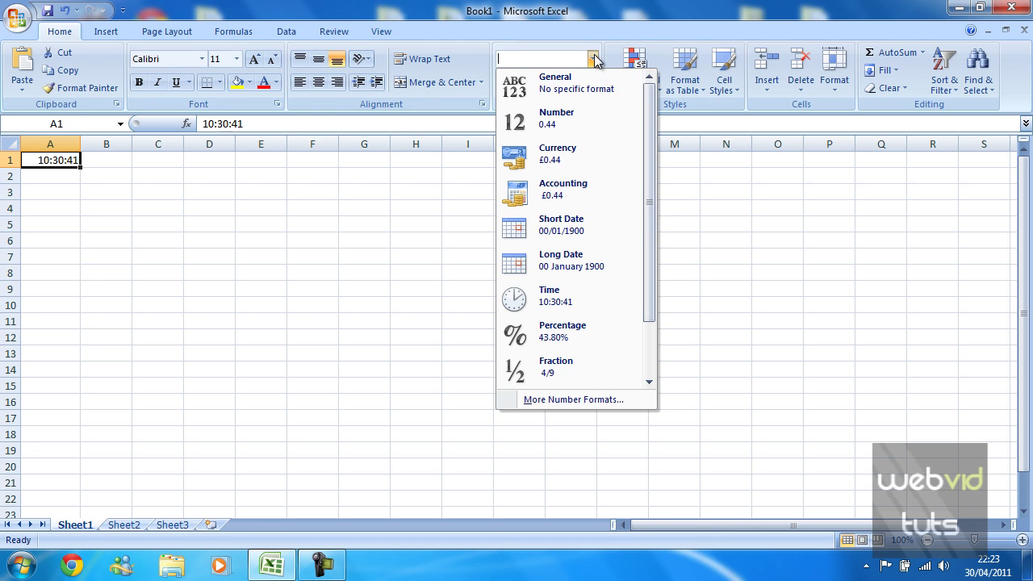
{"action": "left_click_drag", "start_coordinate": [650, 277], "coordinate": [650, 304]}
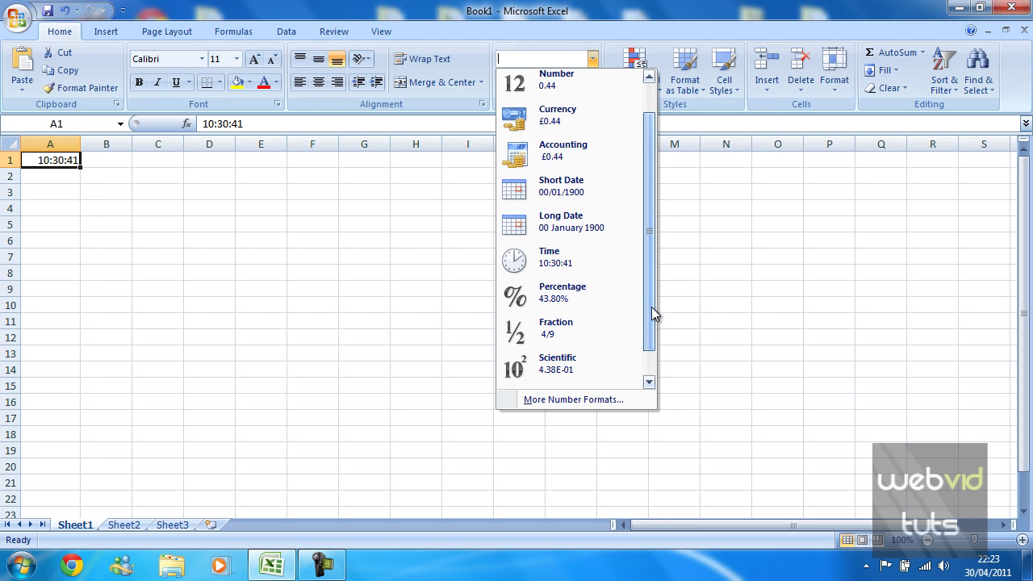
{"action": "left_click", "coordinate": [36, 161]}
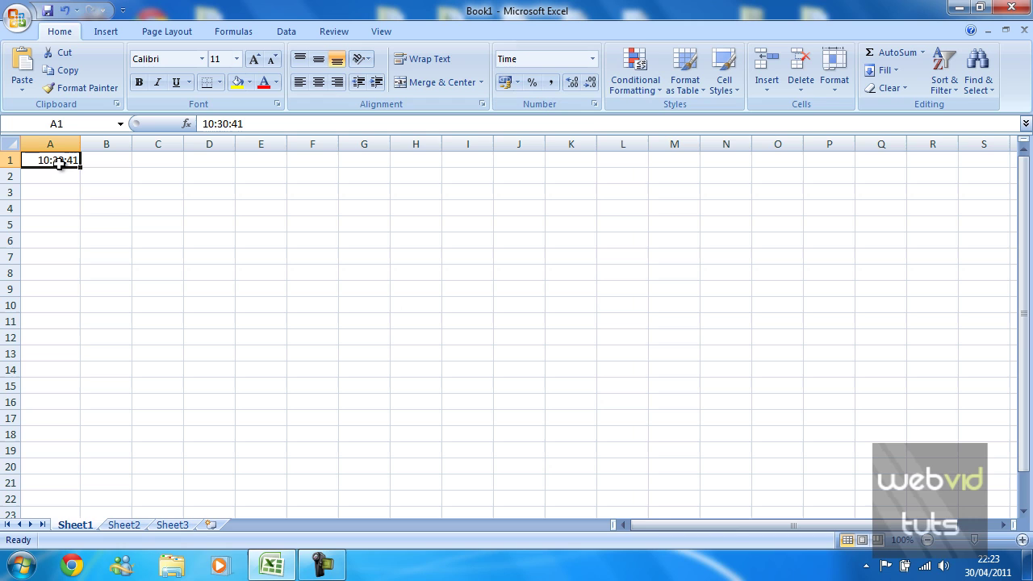
Replace the time in cell A1 with 65 and apply the Percentage format to the cell
{"action": "type", "text": "65"}
{"action": "key", "text": "Return"}
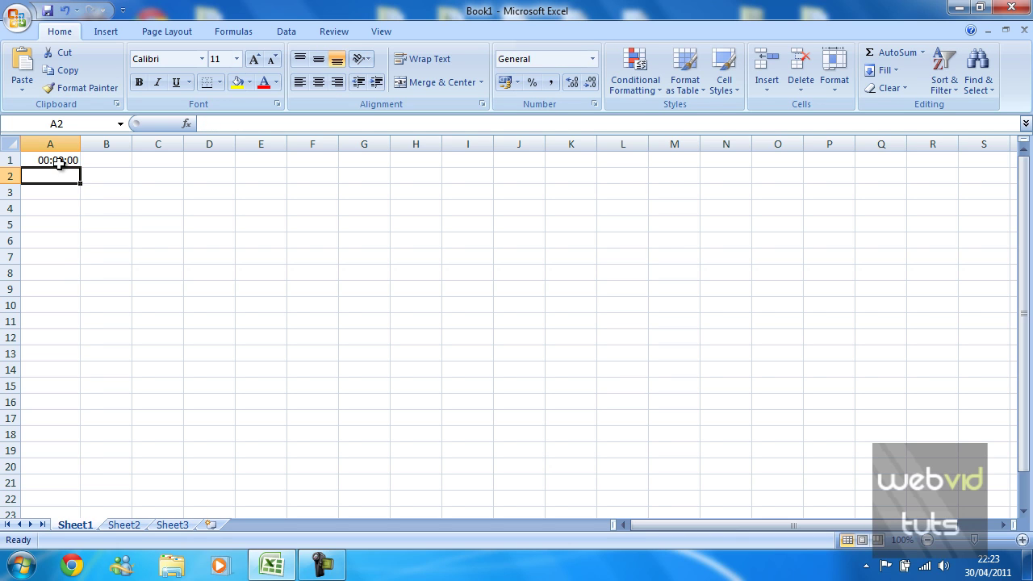
{"action": "left_click", "coordinate": [71, 162]}
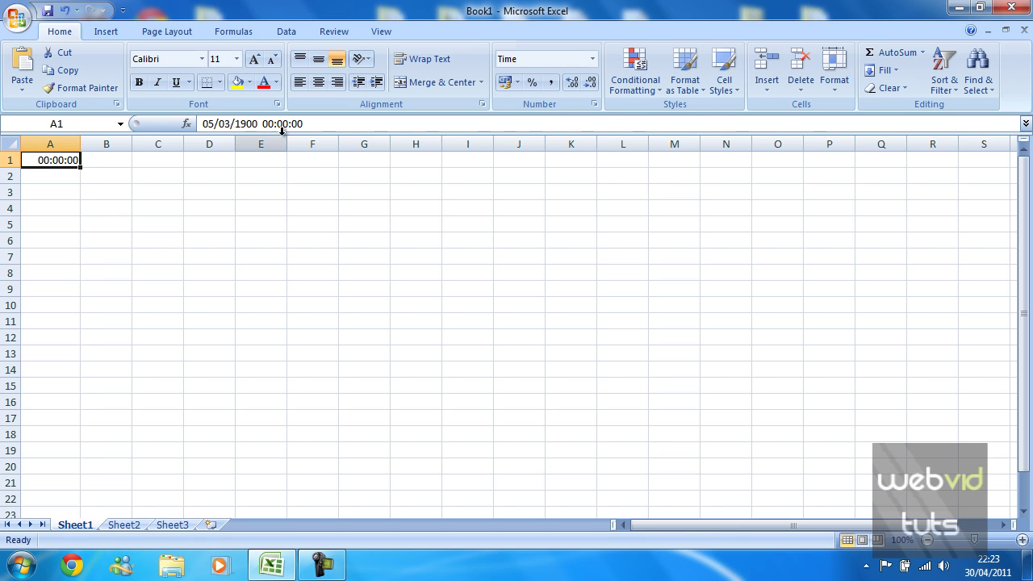
{"action": "left_click", "coordinate": [592, 59]}
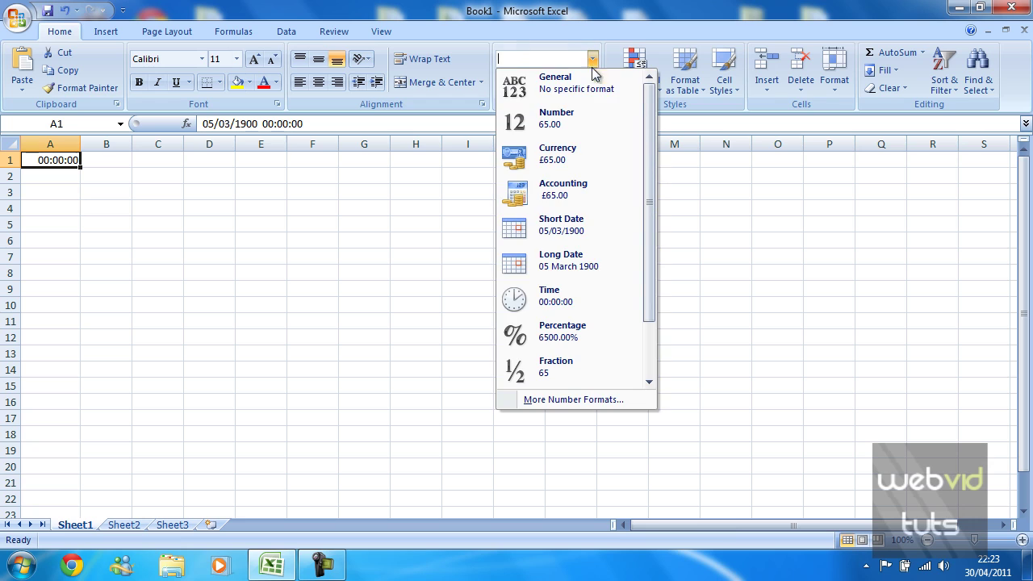
{"action": "left_click", "coordinate": [585, 331]}
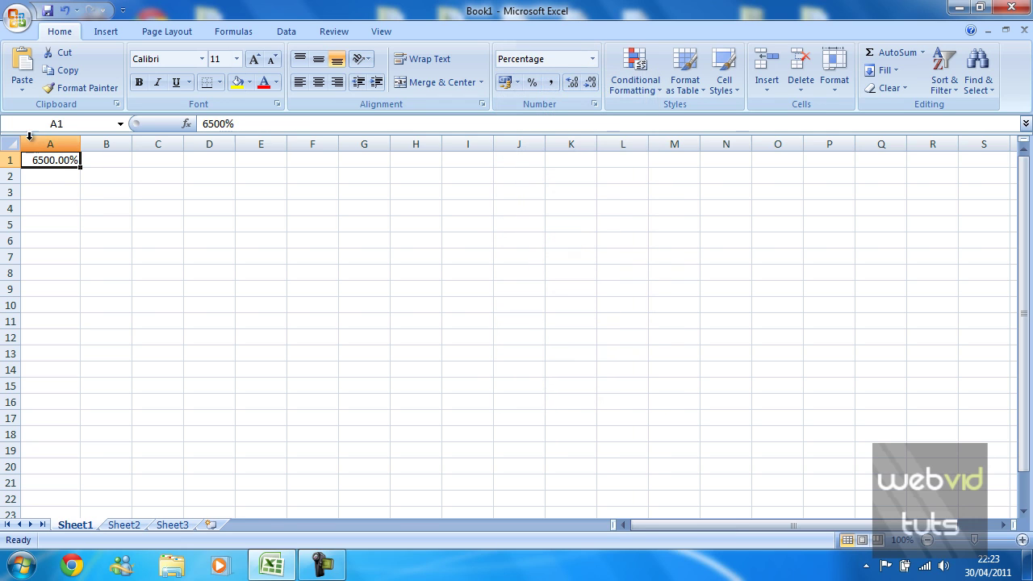
Correct the value in cell A1 to 65% and reduce its display to zero decimal places
{"action": "double_click", "coordinate": [64, 161]}
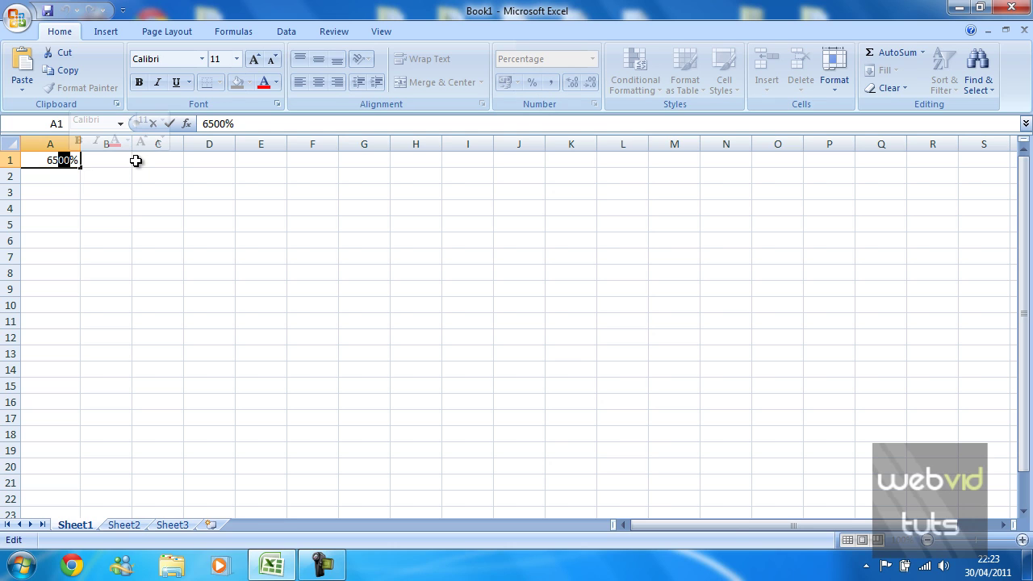
{"action": "key", "text": "BackSpace"}
{"action": "key", "text": "Return"}
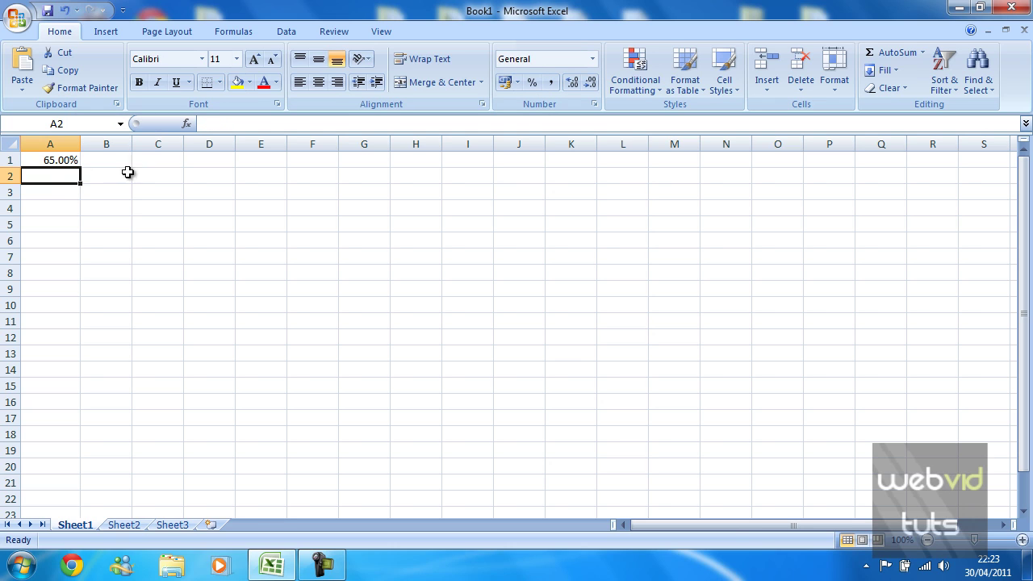
{"action": "left_click", "coordinate": [72, 159]}
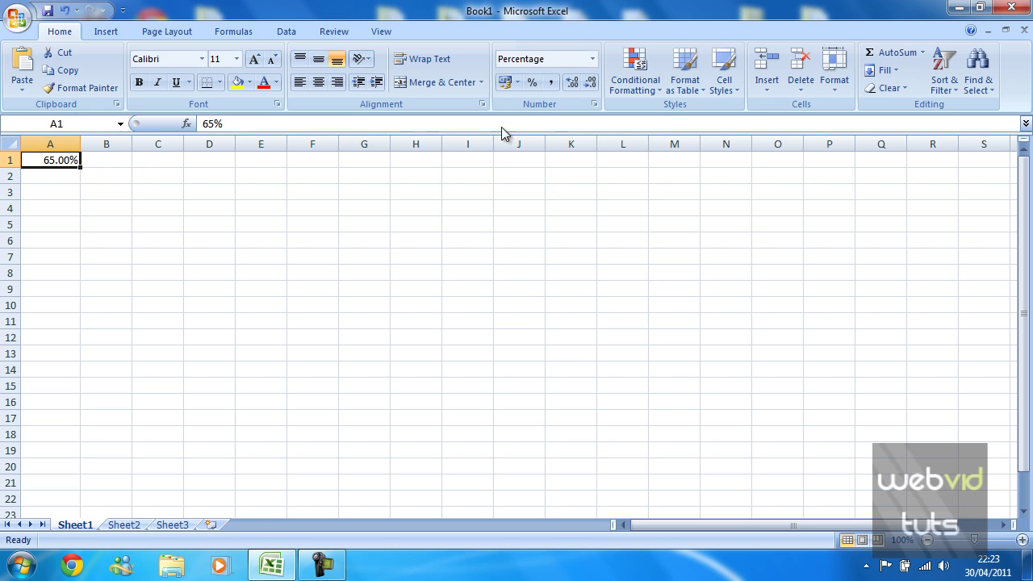
{"action": "double_click", "coordinate": [593, 83]}
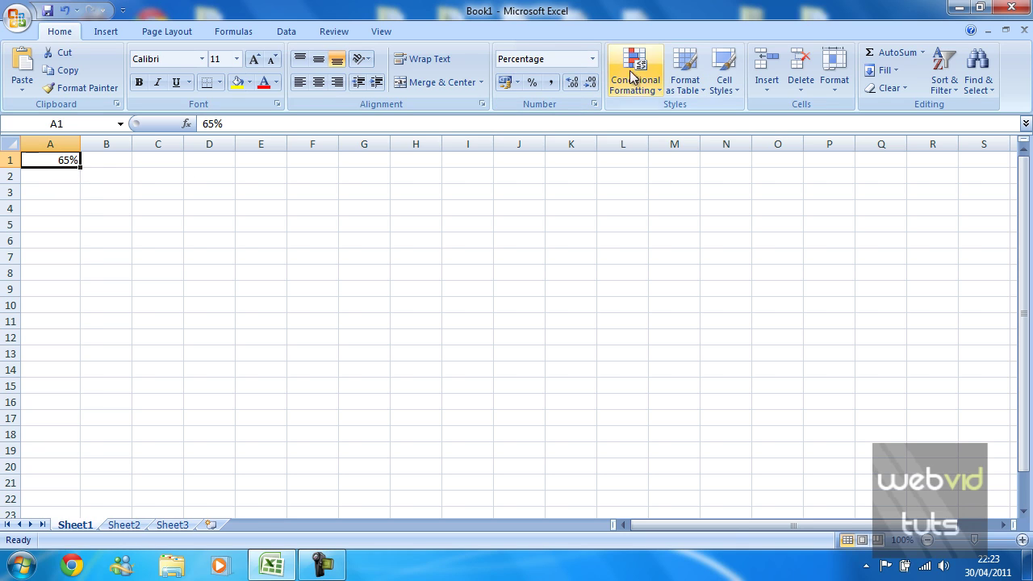
{"action": "left_click", "coordinate": [592, 61]}
{"action": "scroll", "coordinate": [629, 202], "scroll_direction": "down", "scroll_amount": 2}
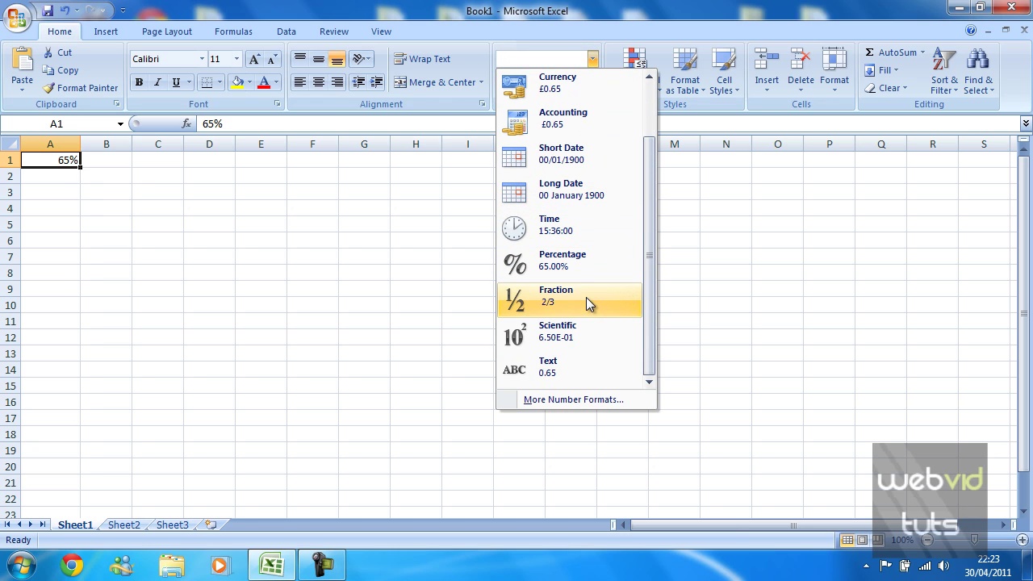
{"action": "left_click", "coordinate": [78, 174]}
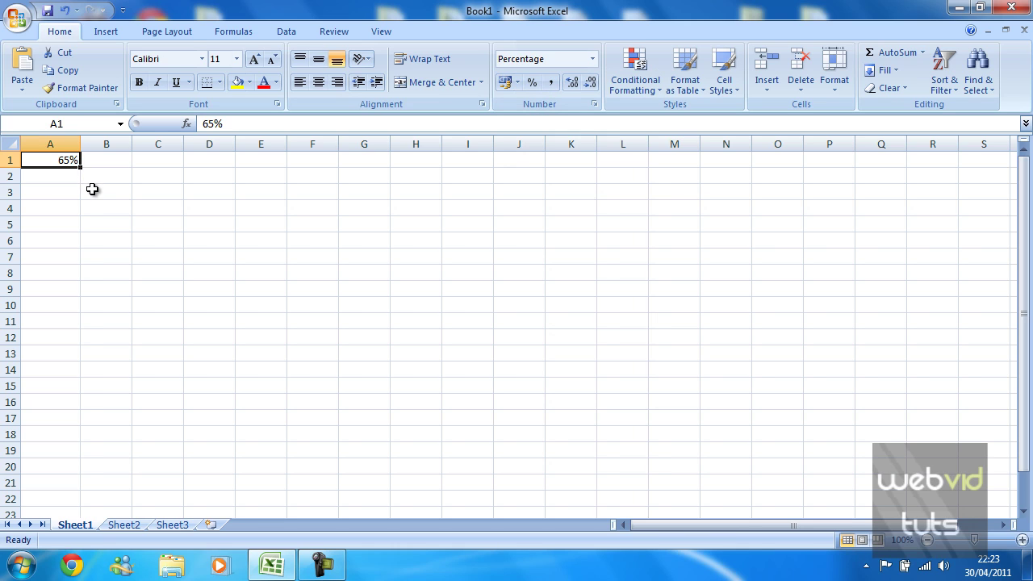
Change the value in cell A1 to 20% and apply the Fraction format to it
{"action": "type", "text": "20"}
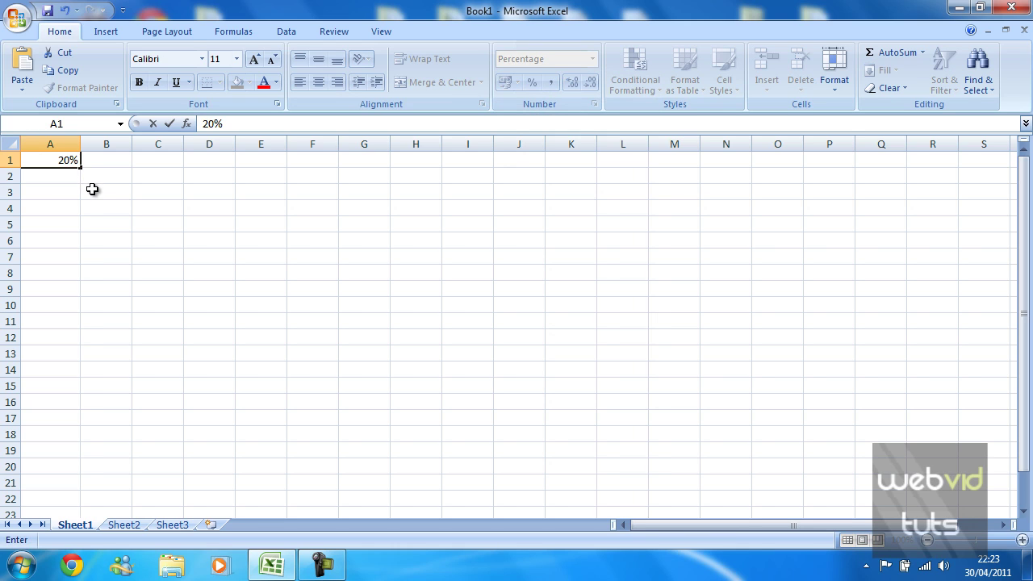
{"action": "key", "text": "Return"}
{"action": "key", "text": "Up"}
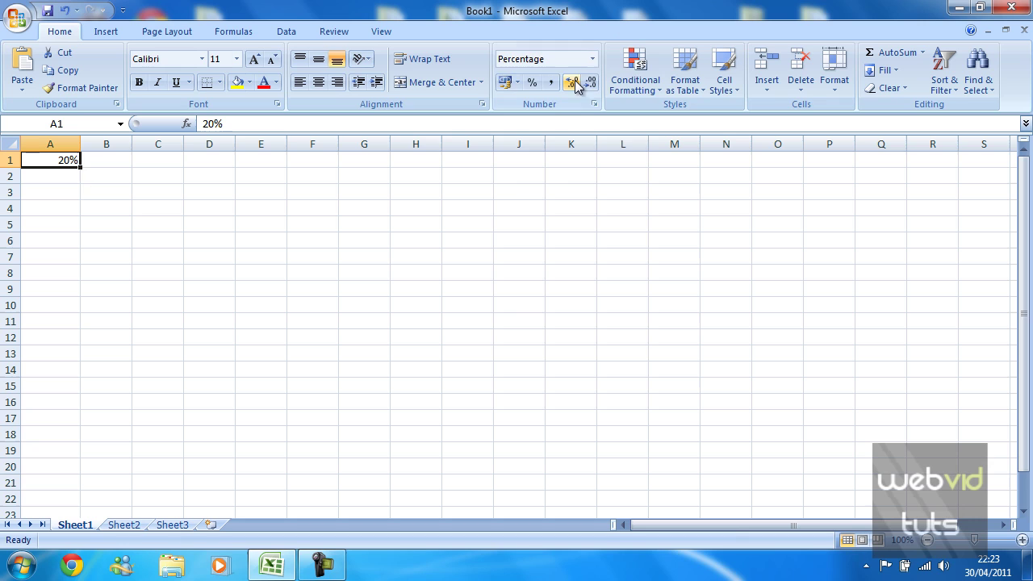
{"action": "left_click", "coordinate": [592, 59]}
{"action": "scroll", "coordinate": [601, 242], "scroll_direction": "down", "scroll_amount": 1}
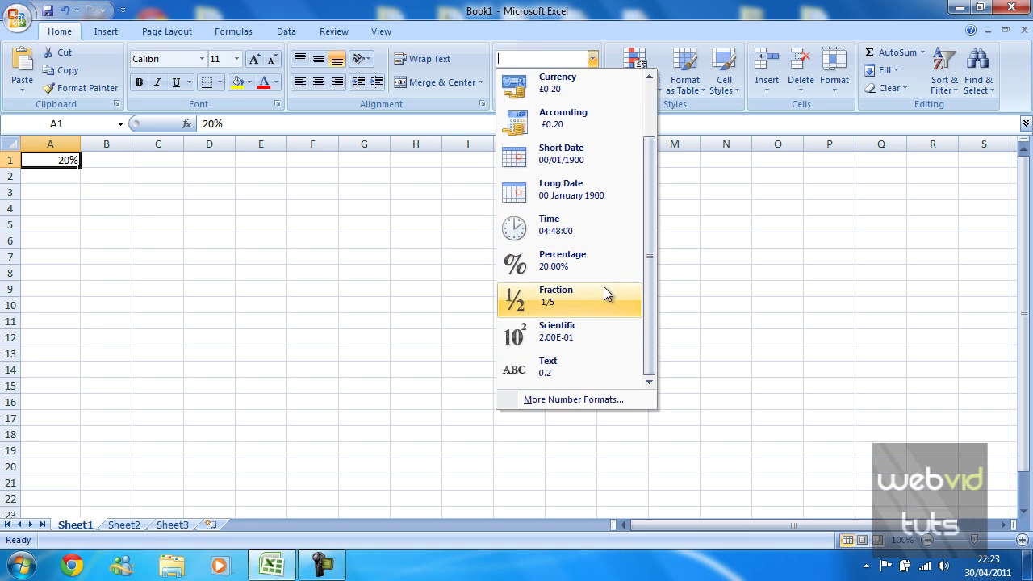
{"action": "left_click", "coordinate": [581, 299]}
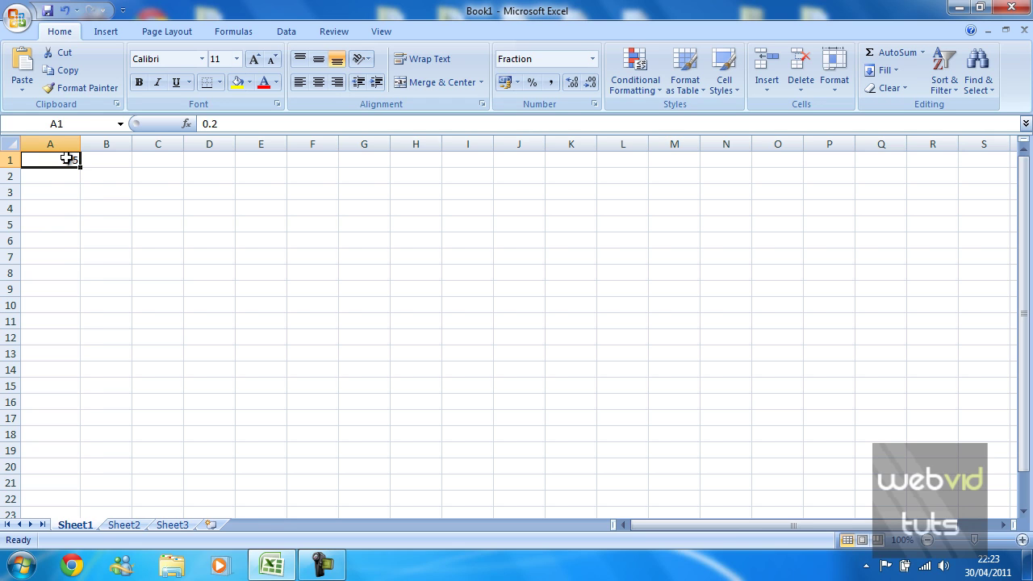
Enter 0.4 in the fraction-formatted cell A1, and replace it with 0.6
{"action": "type", "text": "0"}
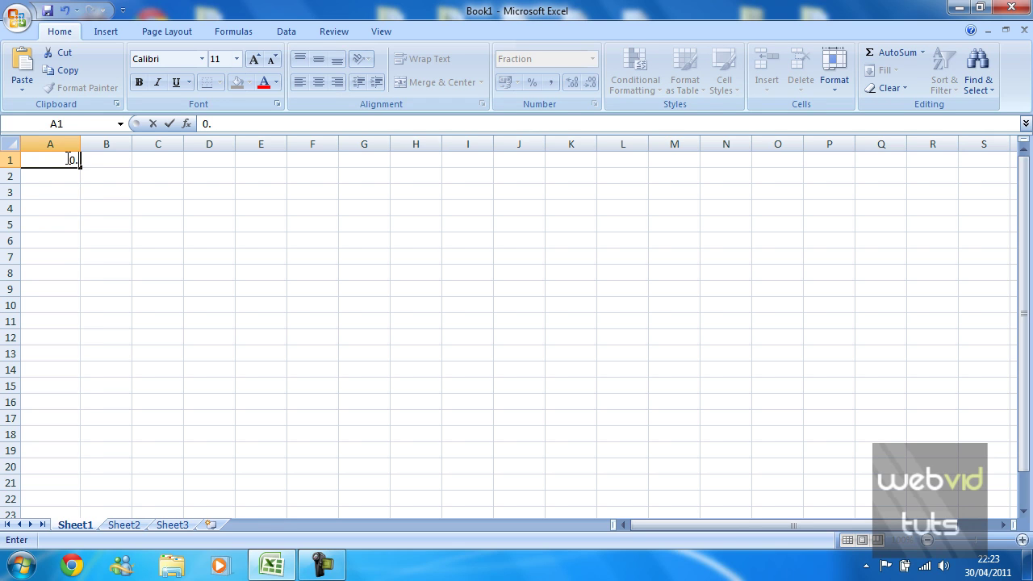
{"action": "key", "text": "Return"}
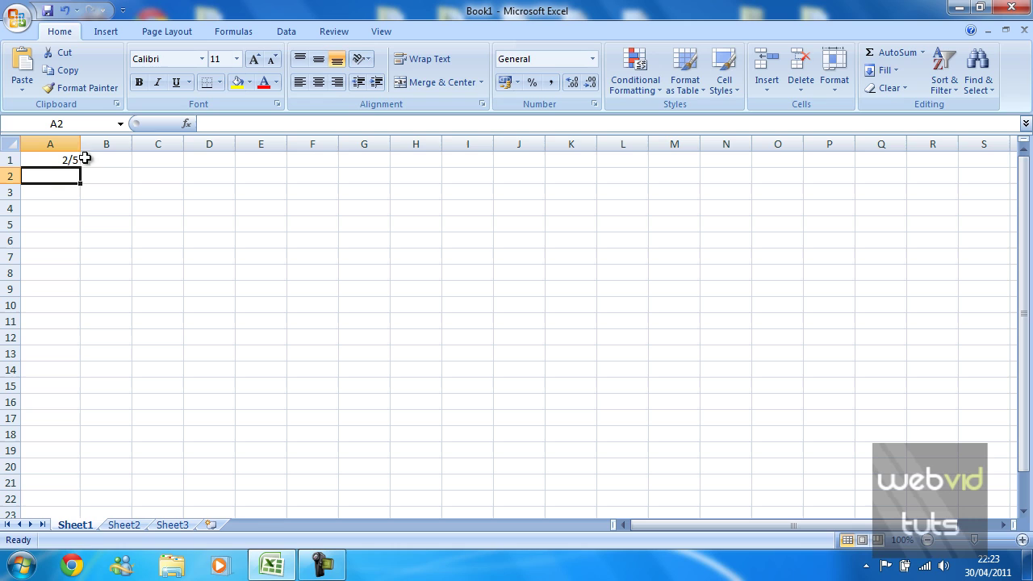
{"action": "left_click", "coordinate": [74, 156]}
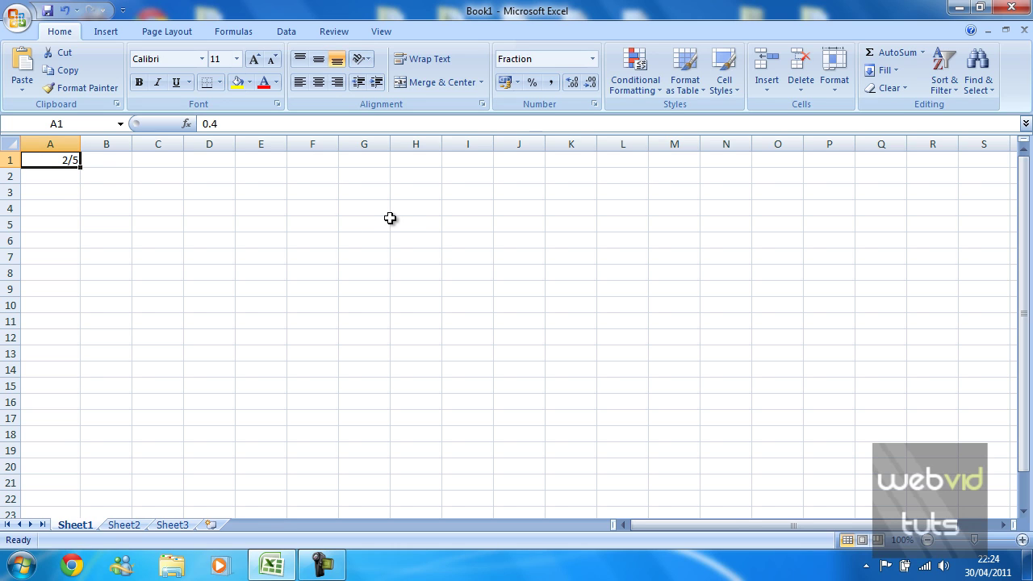
{"action": "type", "text": "0.6"}
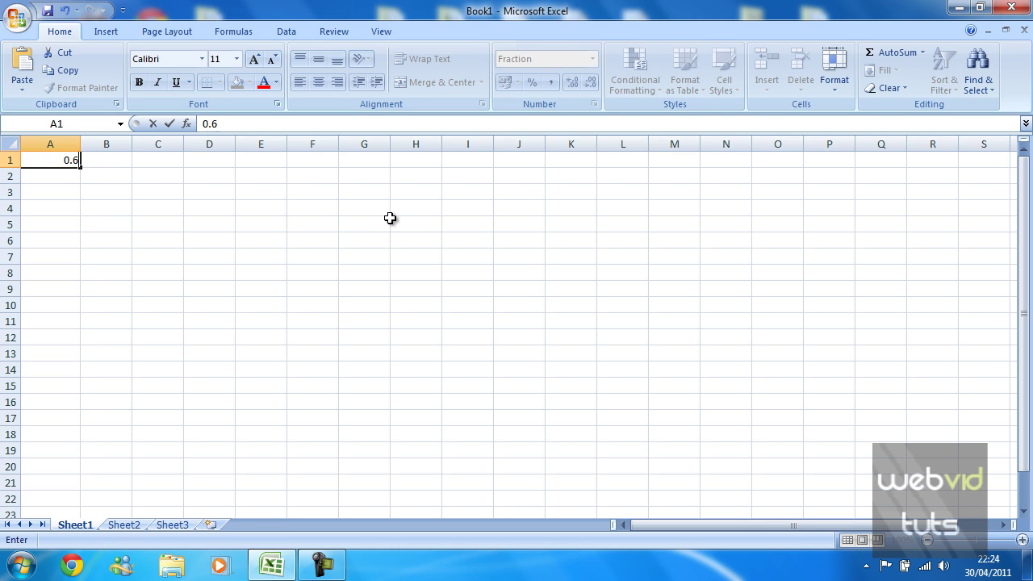
{"action": "key", "text": "Return"}
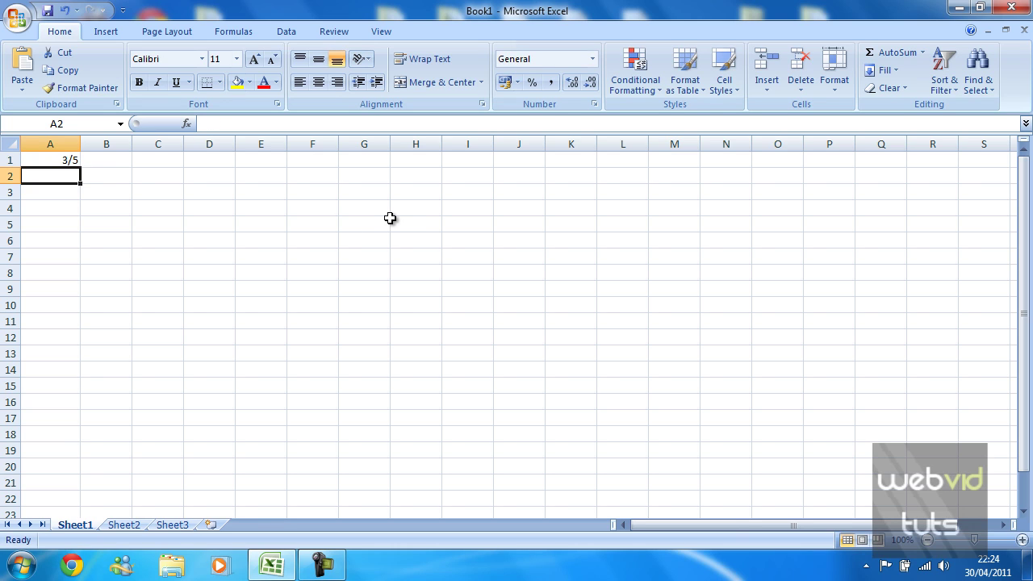
Change the number format of cell A1 from Fraction to Scientific
{"action": "left_click", "coordinate": [67, 157]}
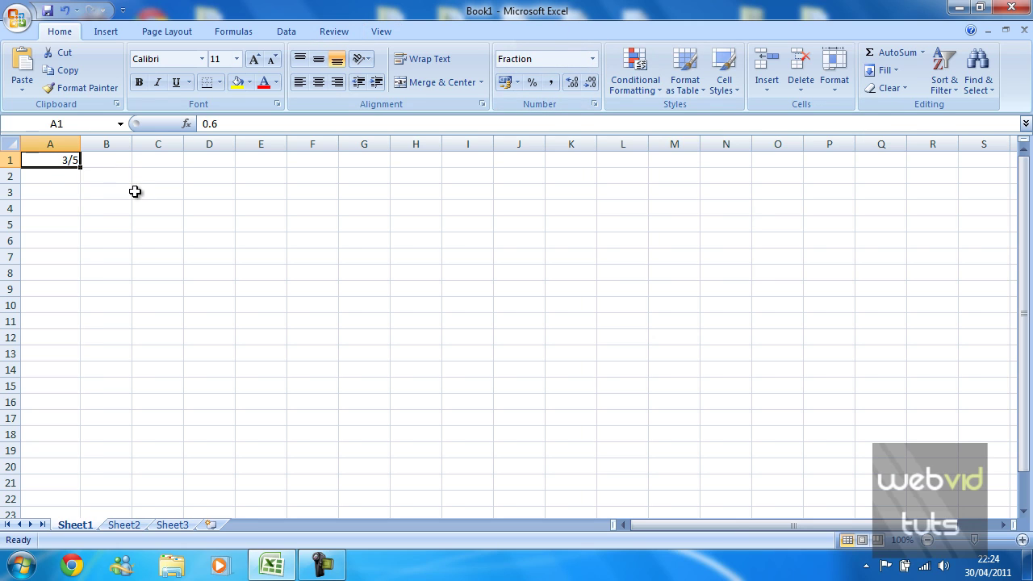
{"action": "left_click", "coordinate": [592, 58]}
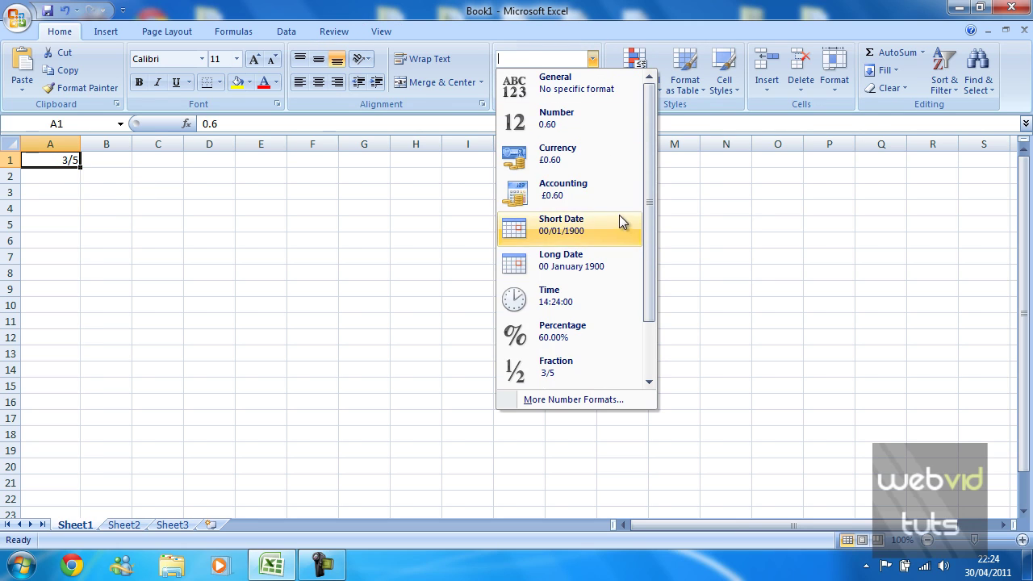
{"action": "scroll", "coordinate": [618, 236], "scroll_direction": "down", "scroll_amount": 1}
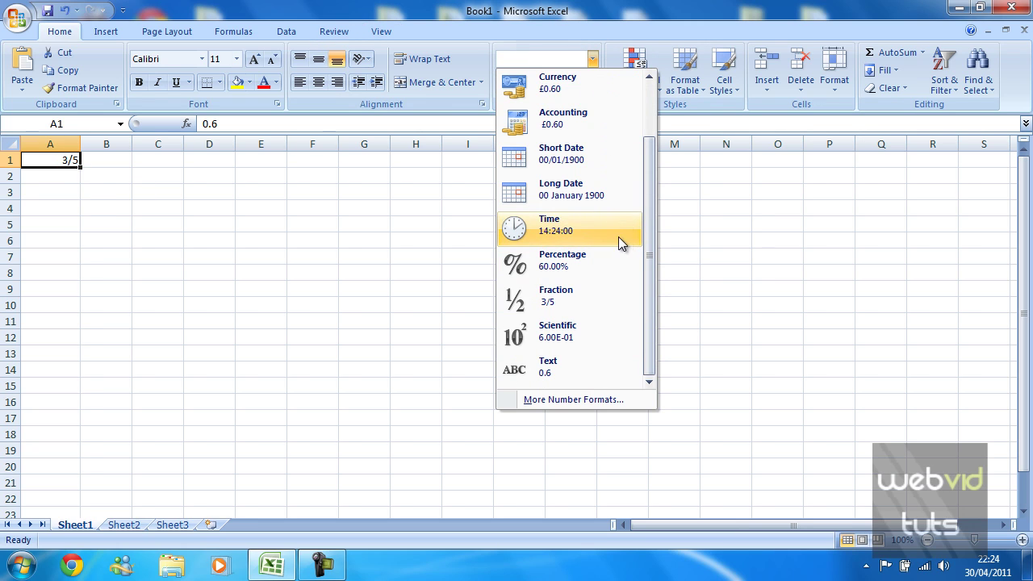
{"action": "left_click", "coordinate": [581, 334]}
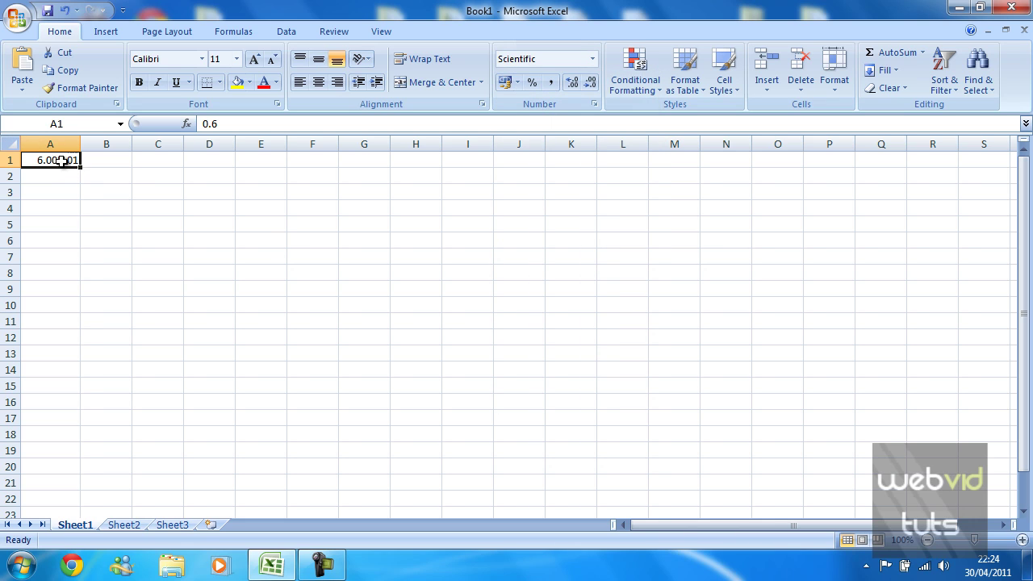
Decrease and increase the decimal places of the scientific number in cell A1, ending with three decimals
{"action": "left_click", "coordinate": [588, 84]}
{"action": "left_click", "coordinate": [588, 84]}
{"action": "left_click", "coordinate": [577, 84]}
{"action": "left_click", "coordinate": [578, 84]}
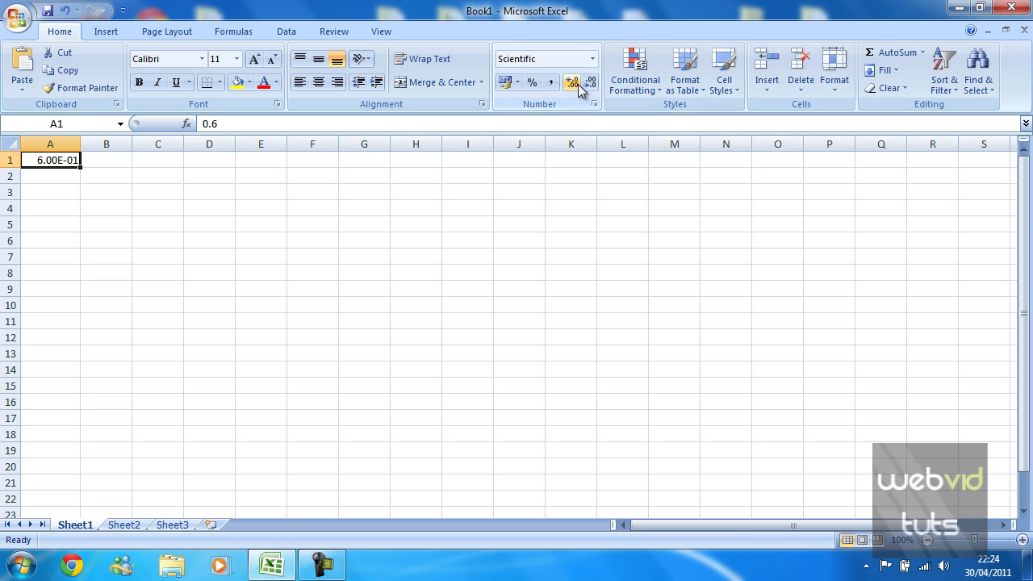
{"action": "left_click", "coordinate": [577, 84]}
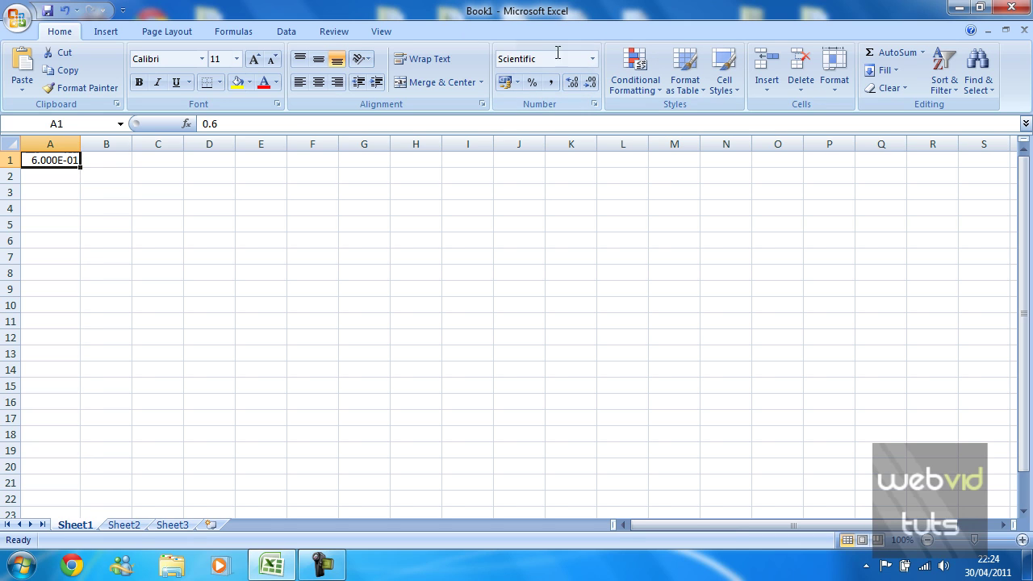
Apply the Text format to cell A1 and enter the word "text" in it
{"action": "left_click", "coordinate": [593, 59]}
{"action": "scroll", "coordinate": [629, 284], "scroll_direction": "down", "scroll_amount": 1}
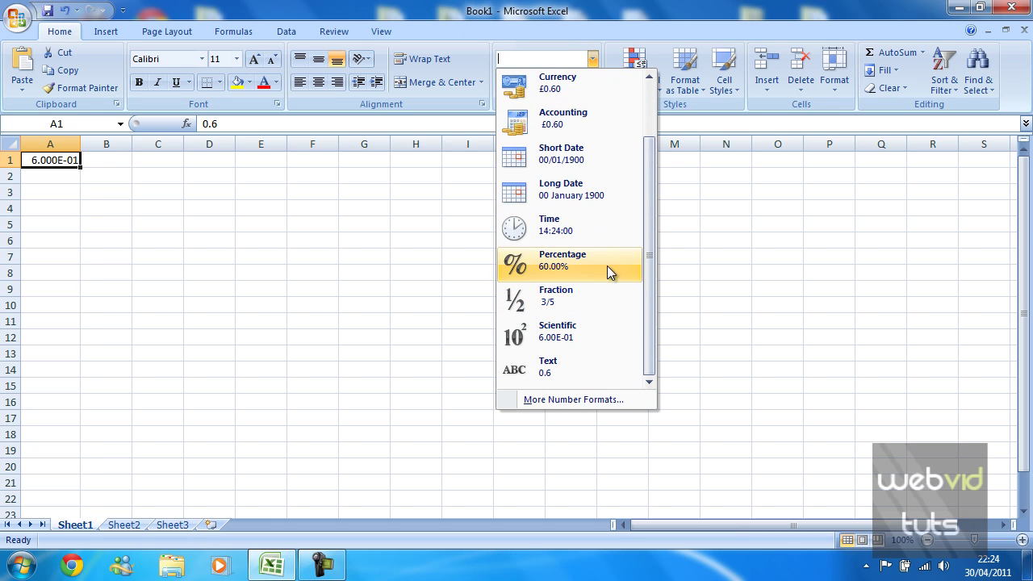
{"action": "left_click", "coordinate": [611, 374]}
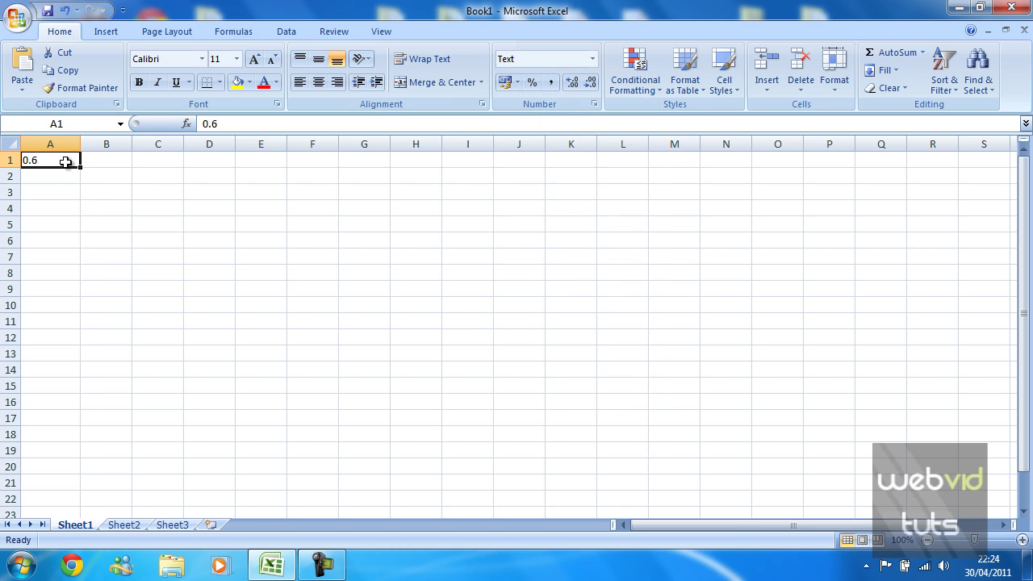
{"action": "type", "text": "test"}
{"action": "key", "text": "Return"}
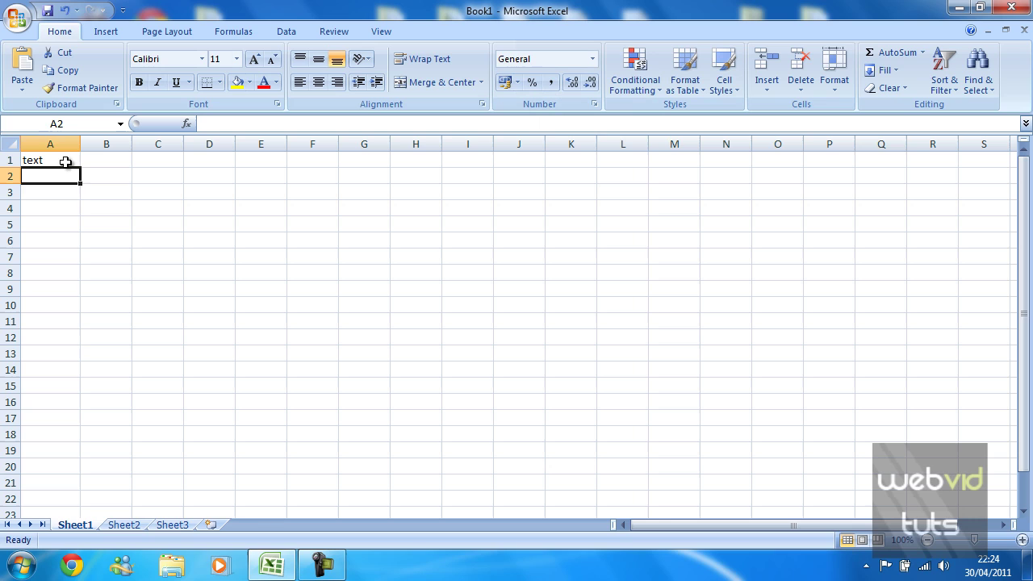
Clear the word from cell A1
{"action": "left_click", "coordinate": [65, 161]}
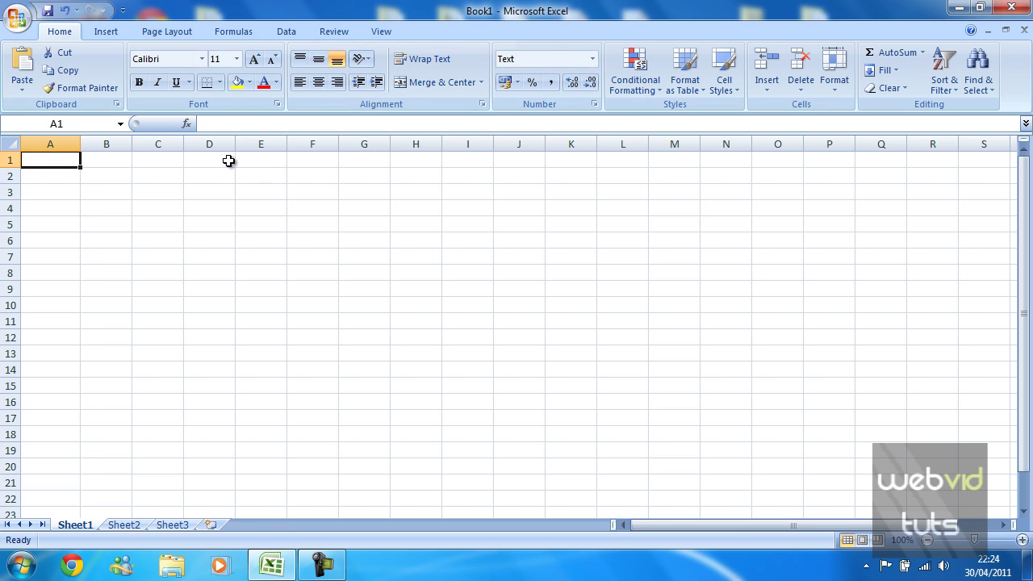
{"action": "left_click", "coordinate": [592, 58]}
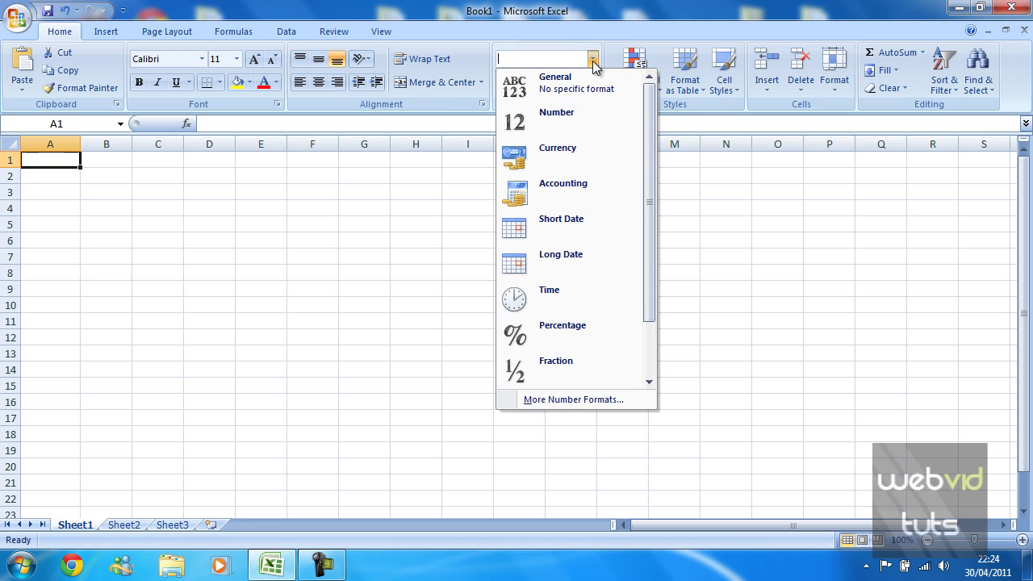
{"action": "left_click", "coordinate": [657, 7]}
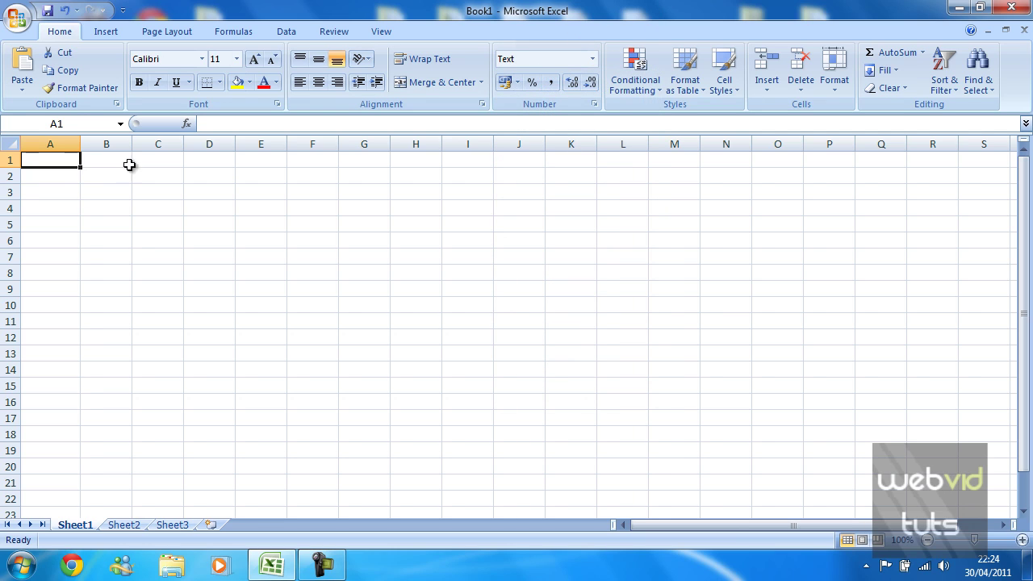